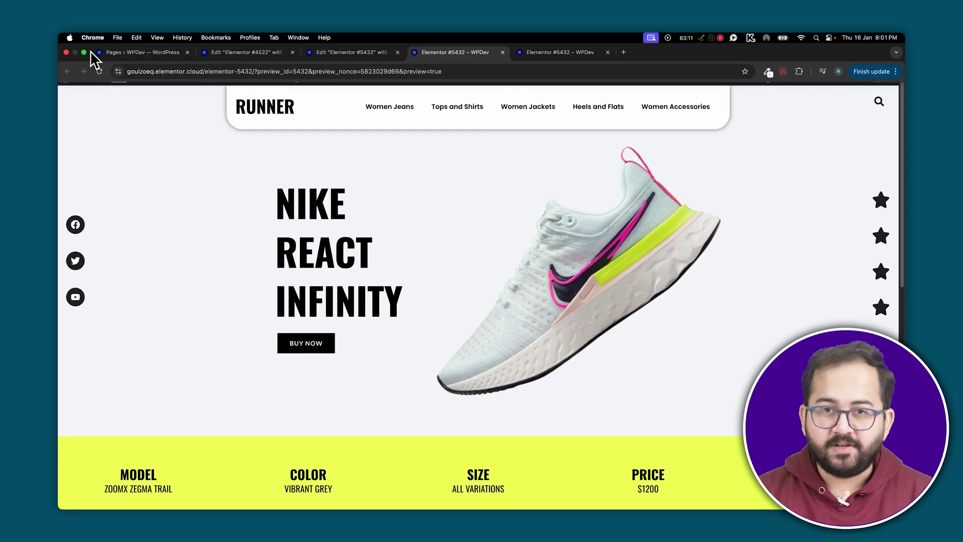
# - Exit full screen and narrow the browser window in stages so the RUNNER page reflows
pyautogui.click(85, 53)
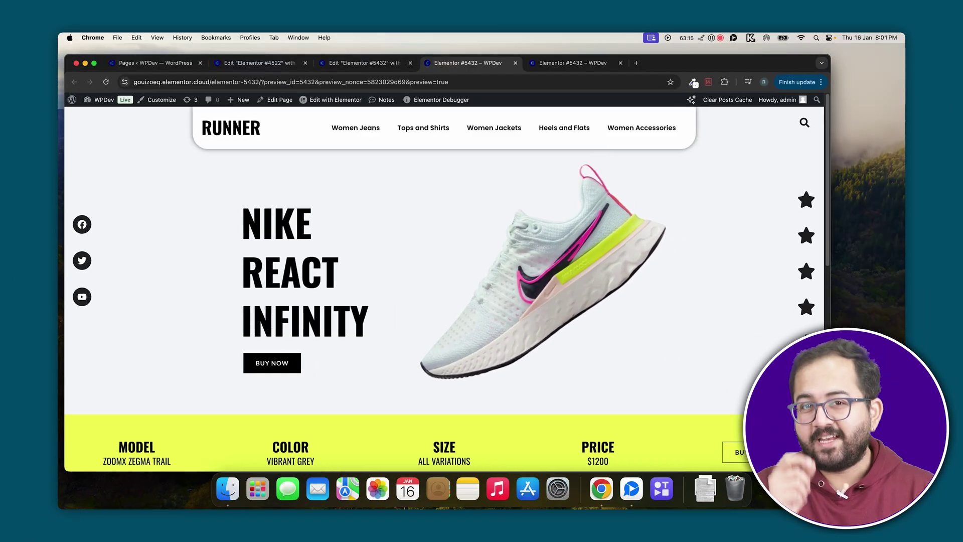
pyautogui.moveTo(825, 471); pyautogui.dragTo(905, 472)
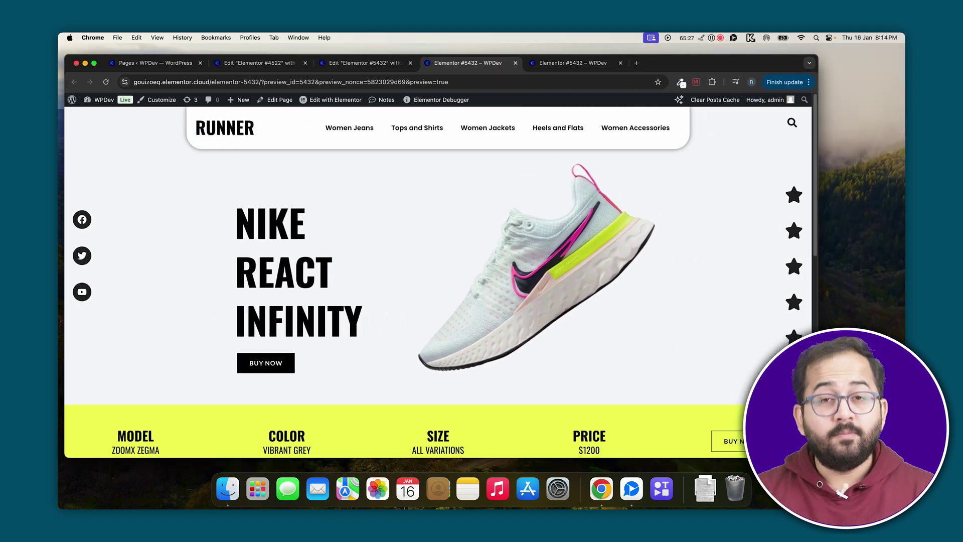
pyautogui.moveTo(815, 459); pyautogui.dragTo(905, 472)
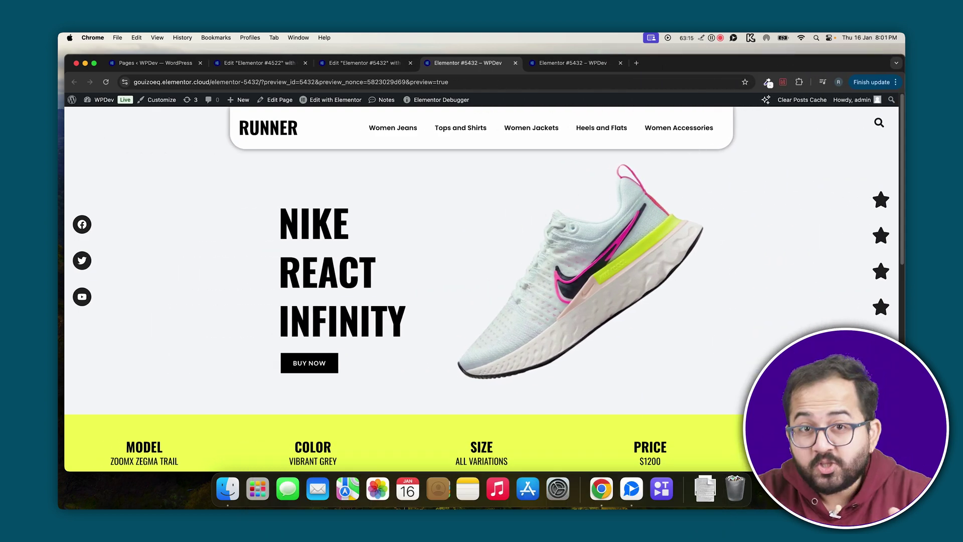
pyautogui.moveTo(904, 469)
pyautogui.mouseDown()
pyautogui.moveTo(713, 446)
pyautogui.moveTo(625, 449)
pyautogui.moveTo(799, 453)
pyautogui.moveTo(891, 471)
pyautogui.mouseUp()
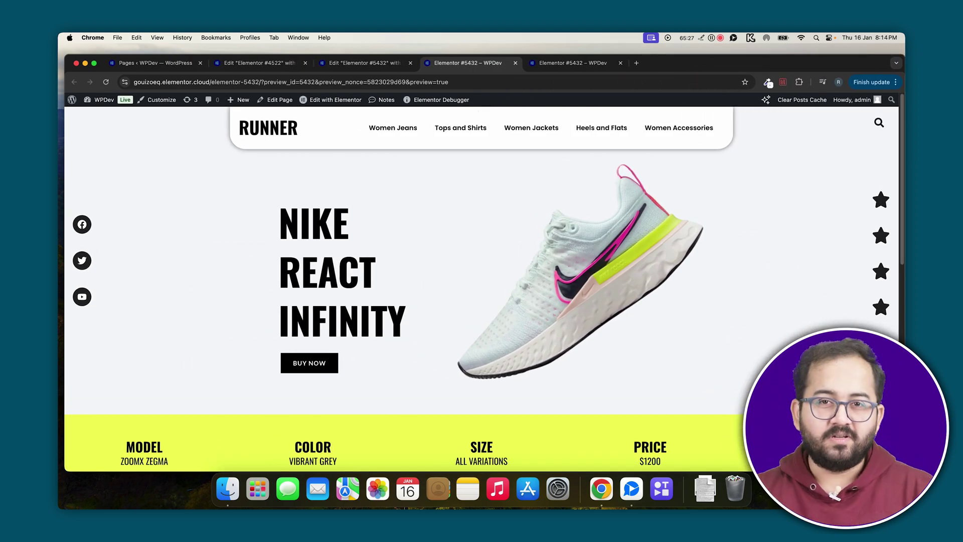
pyautogui.moveTo(905, 471); pyautogui.dragTo(738, 471)
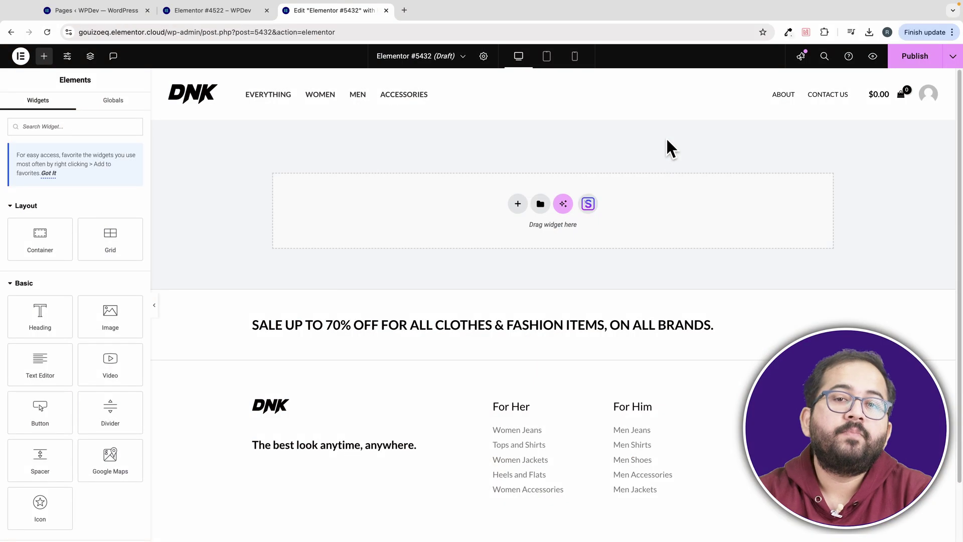
# - Set Elementor #5432's Page Layout to Elementor Canvas in Page Settings
pyautogui.click(483, 56)
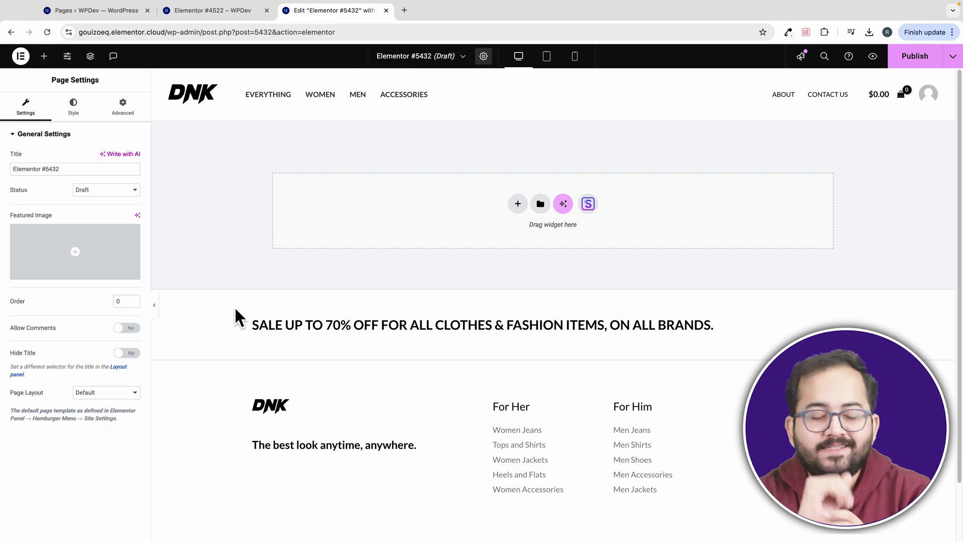
pyautogui.click(130, 393)
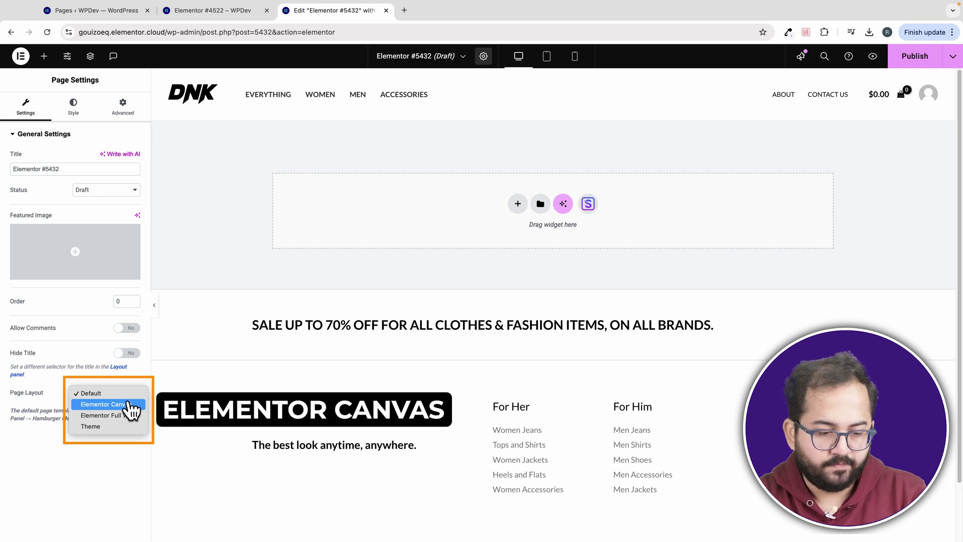
pyautogui.click(129, 404)
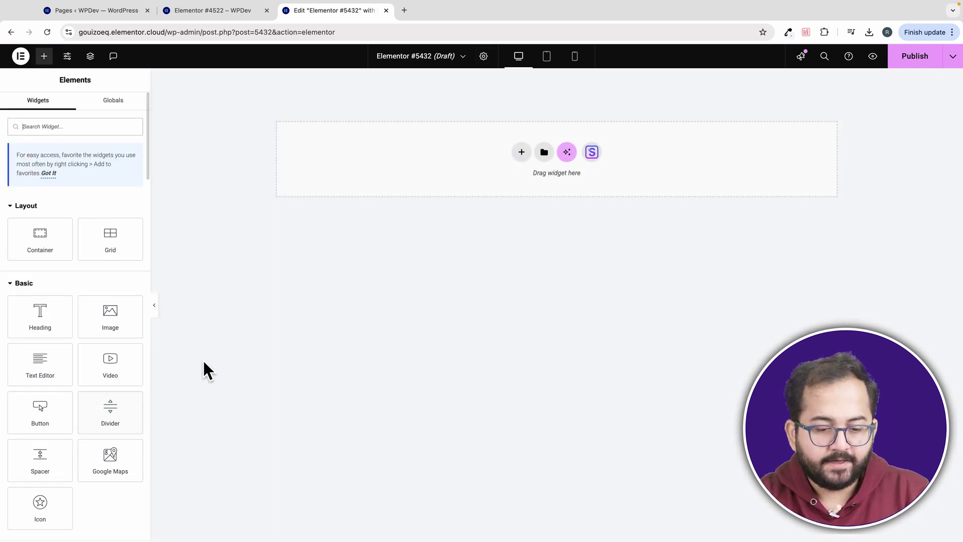
# - Add a single-row flexbox container set to Full Width with zero padding
pyautogui.click(524, 152)
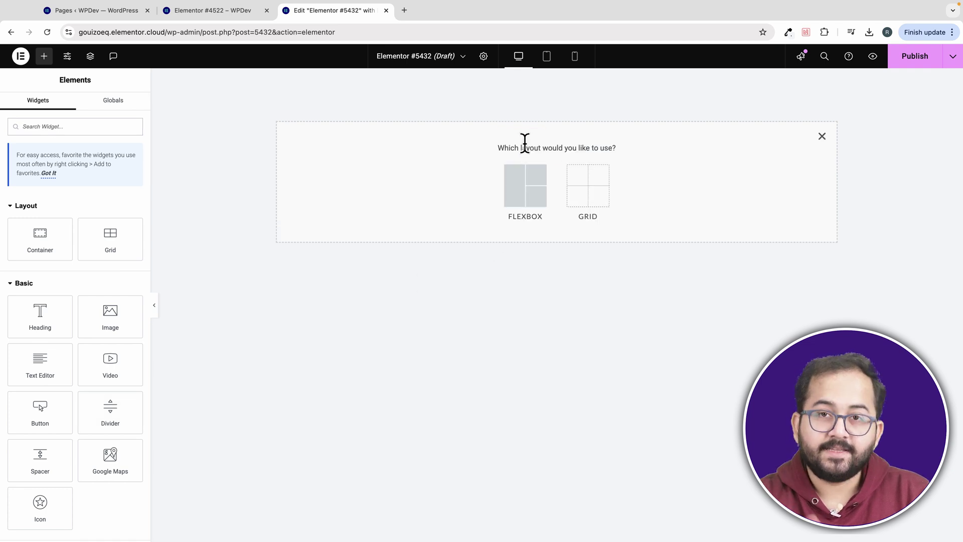
pyautogui.click(517, 190)
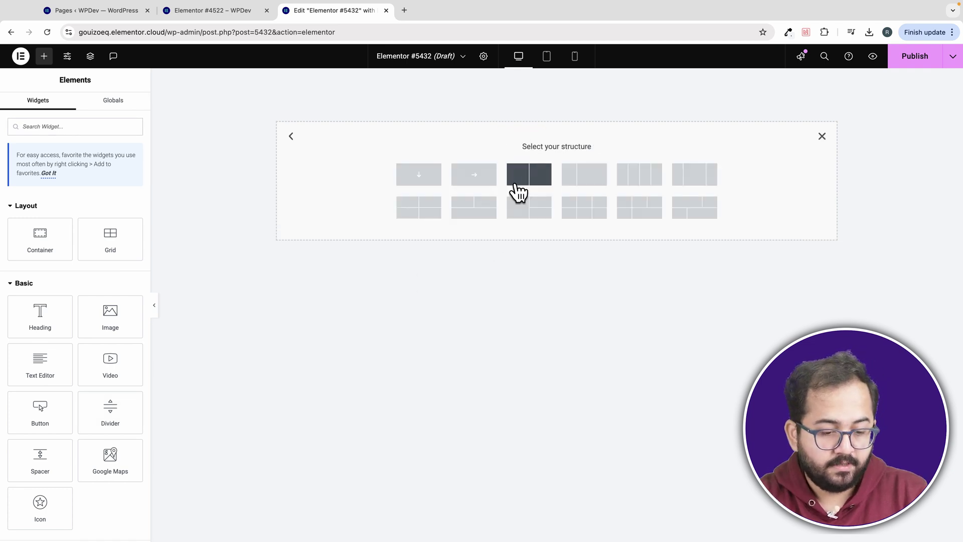
pyautogui.click(474, 176)
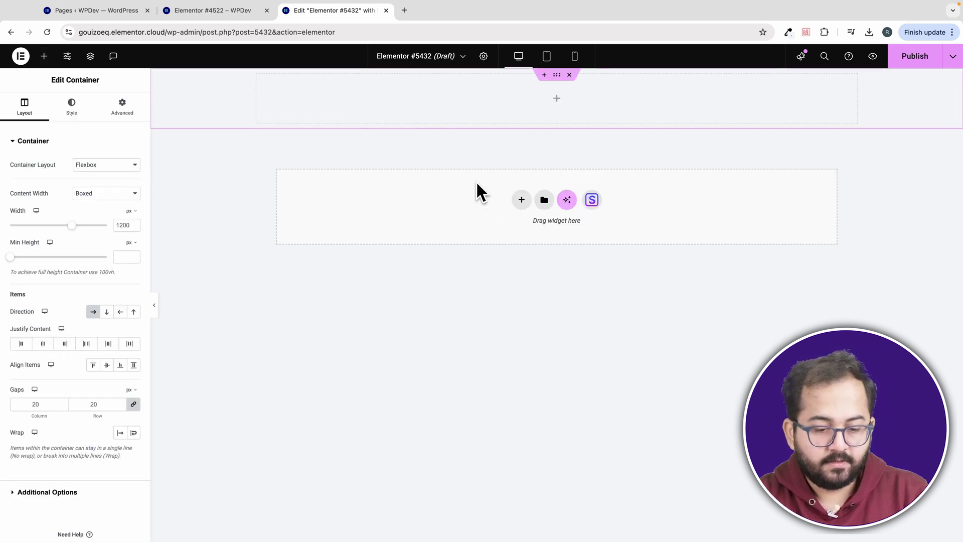
pyautogui.click(129, 195)
pyautogui.click(126, 204)
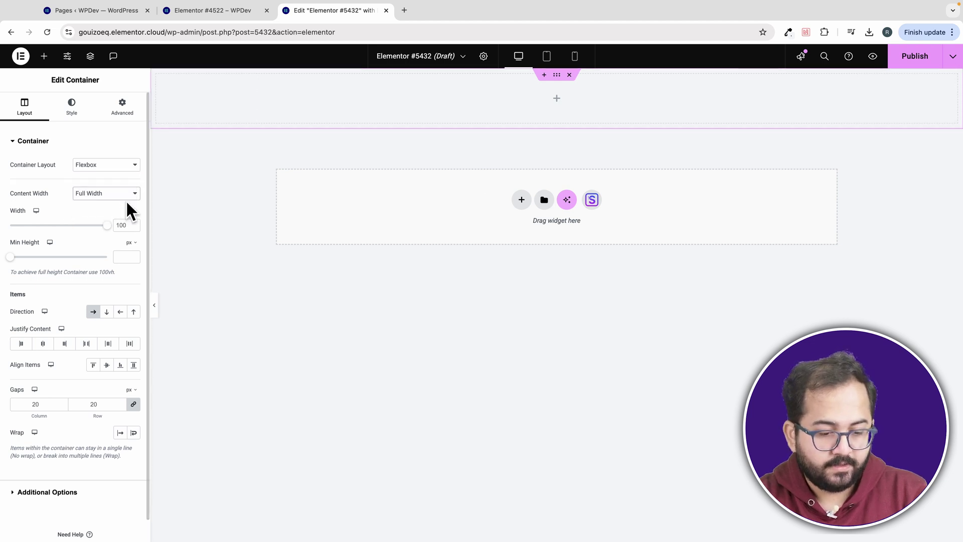
pyautogui.click(125, 110)
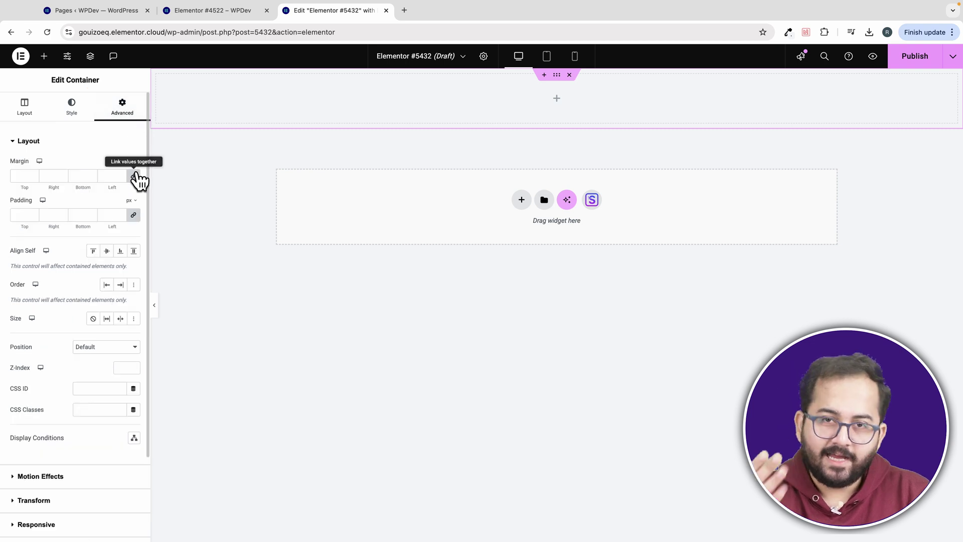
pyautogui.click(134, 216)
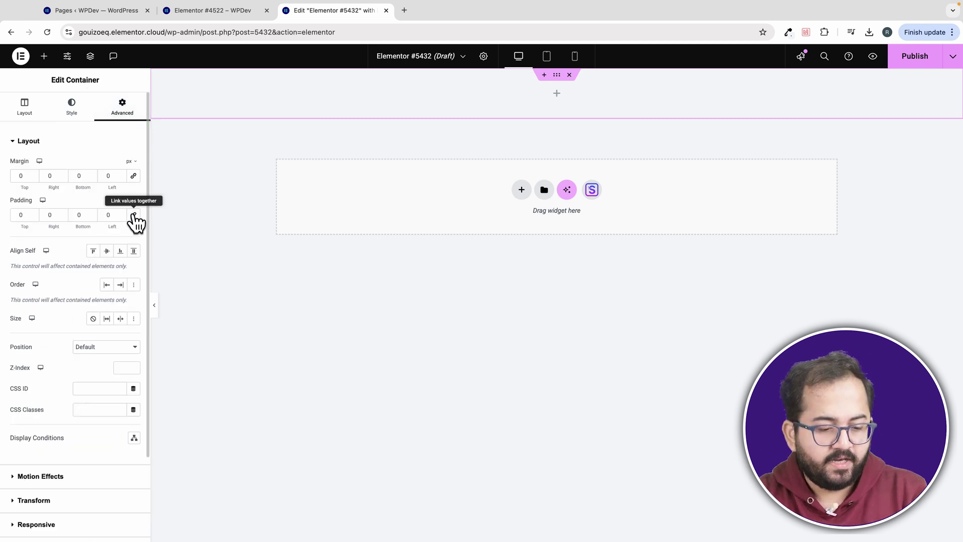
# - Rename the container to 'Background' in the Navigator
pyautogui.rightClick(307, 134)
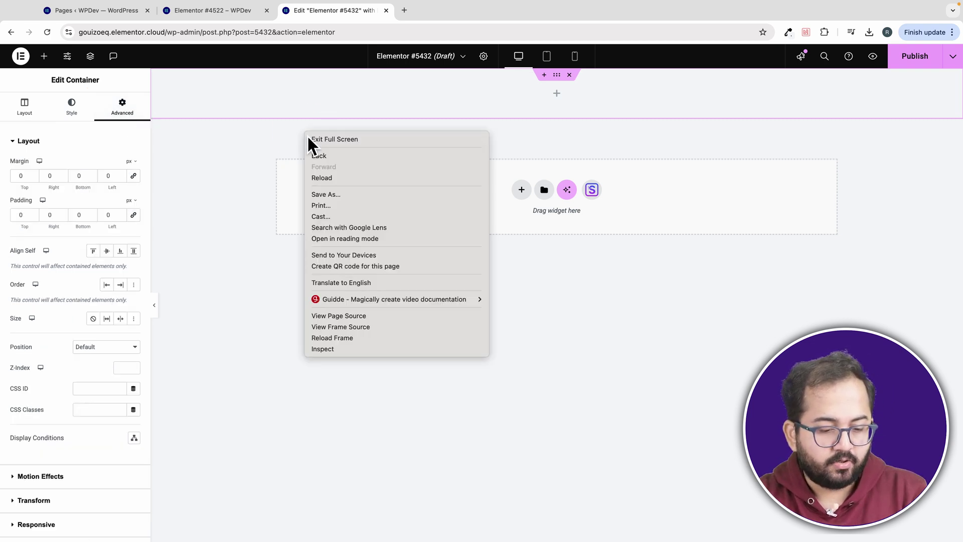
pyautogui.click(281, 131)
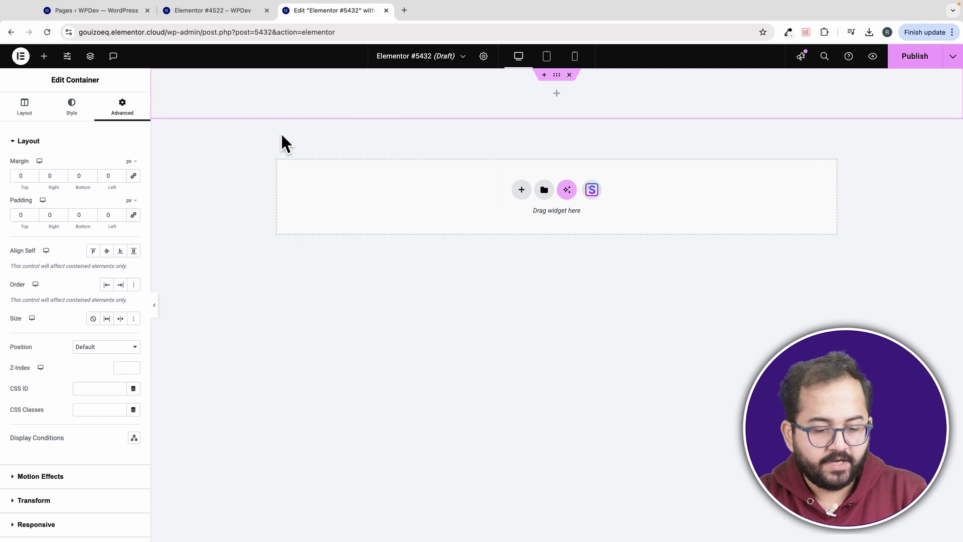
pyautogui.click(89, 61)
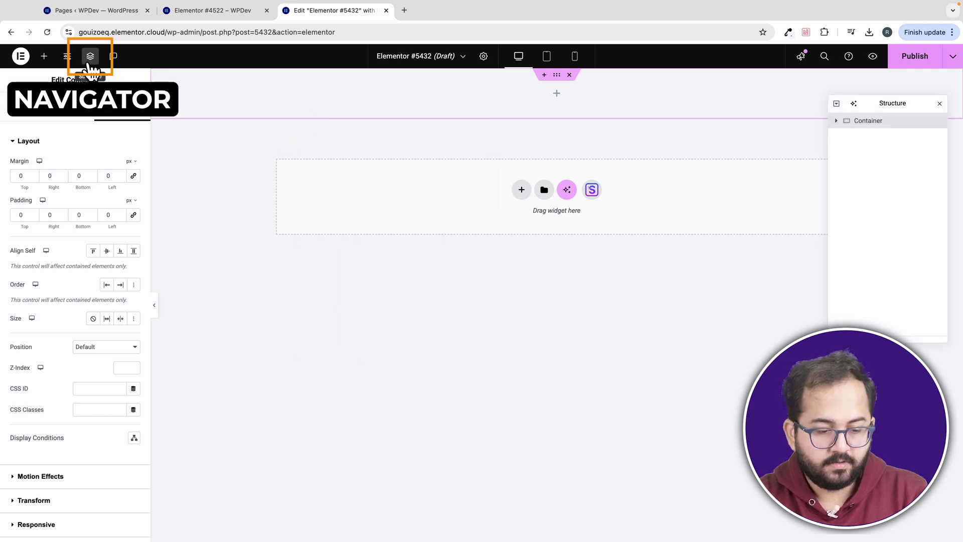
pyautogui.doubleClick(869, 122)
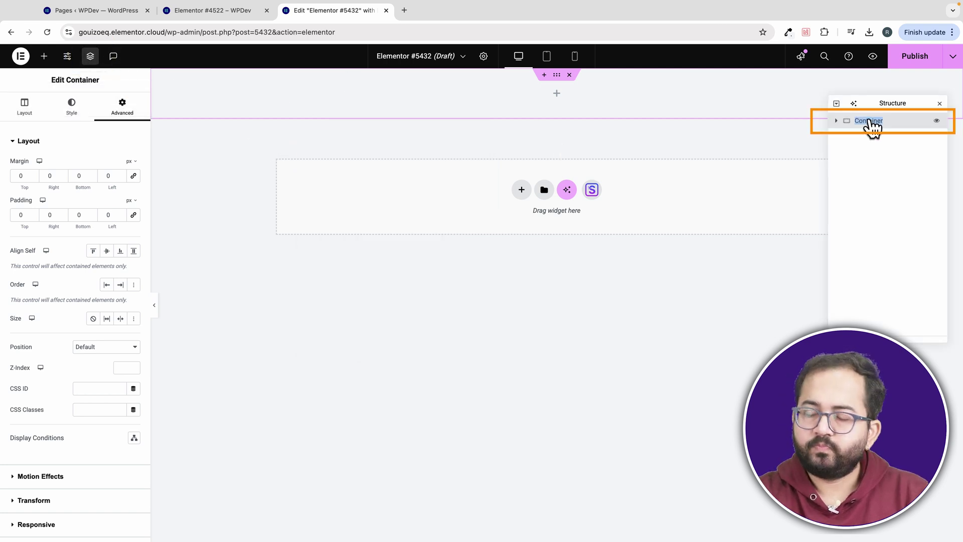
pyautogui.write('Background')
pyautogui.press('Return')
# - Place a container inside Background and add two more beside it, making three
pyautogui.click(45, 56)
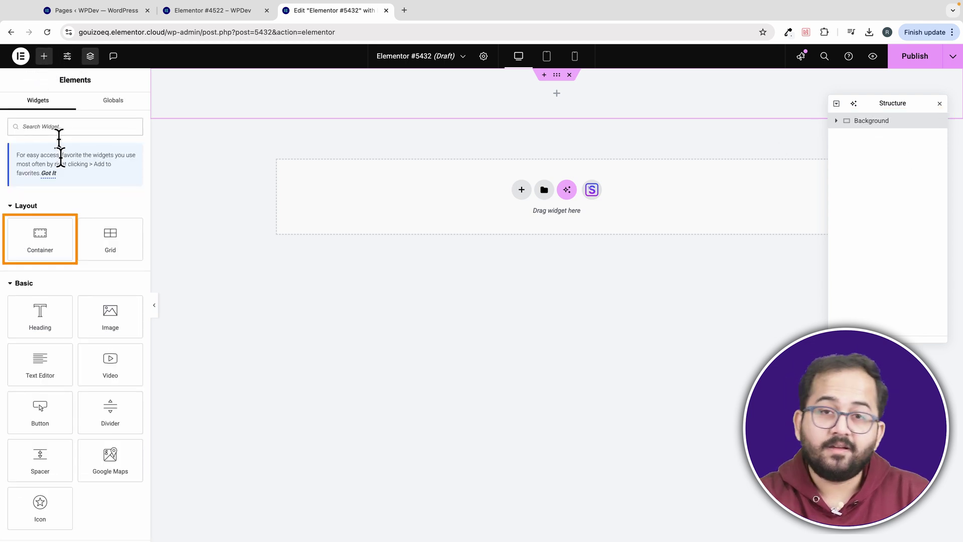
pyautogui.moveTo(38, 225); pyautogui.dragTo(387, 79)
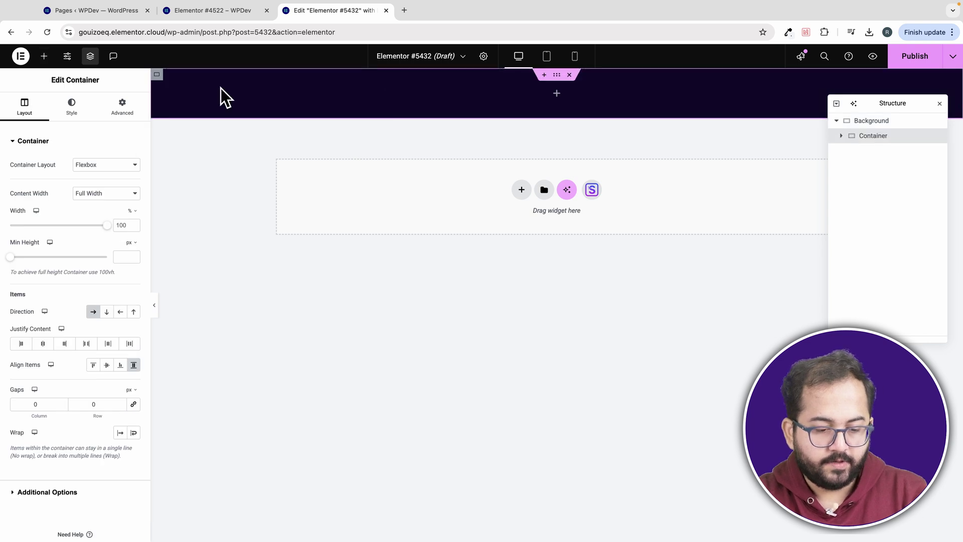
pyautogui.rightClick(220, 88)
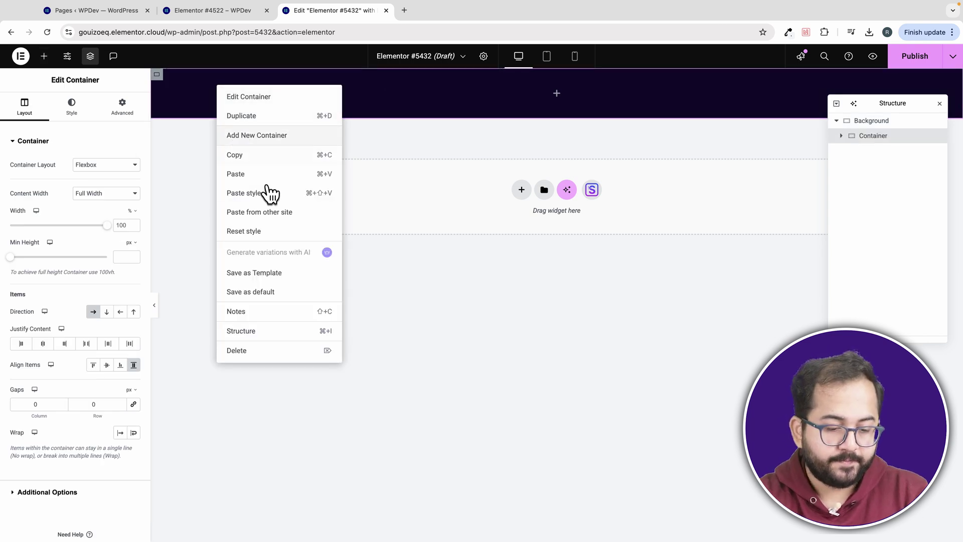
pyautogui.click(255, 120)
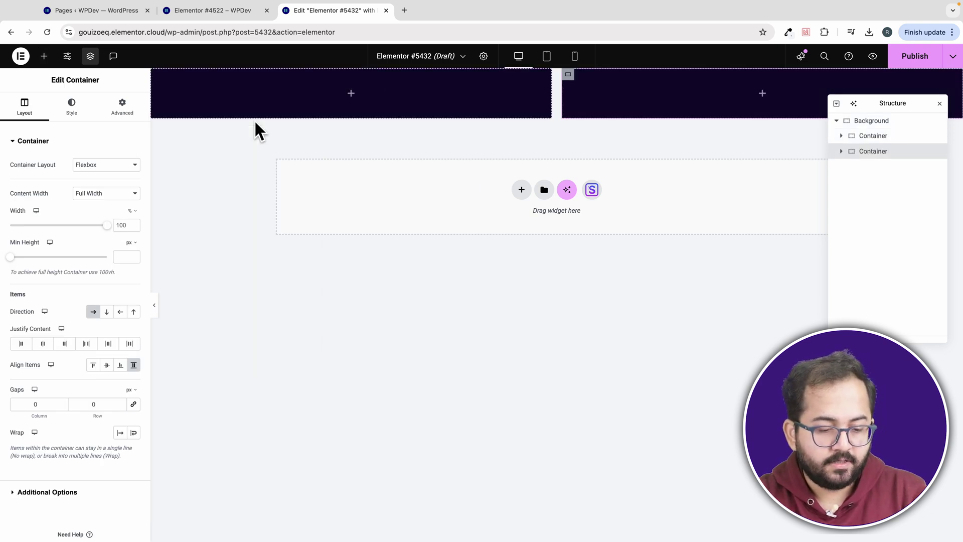
pyautogui.rightClick(272, 101)
pyautogui.click(281, 128)
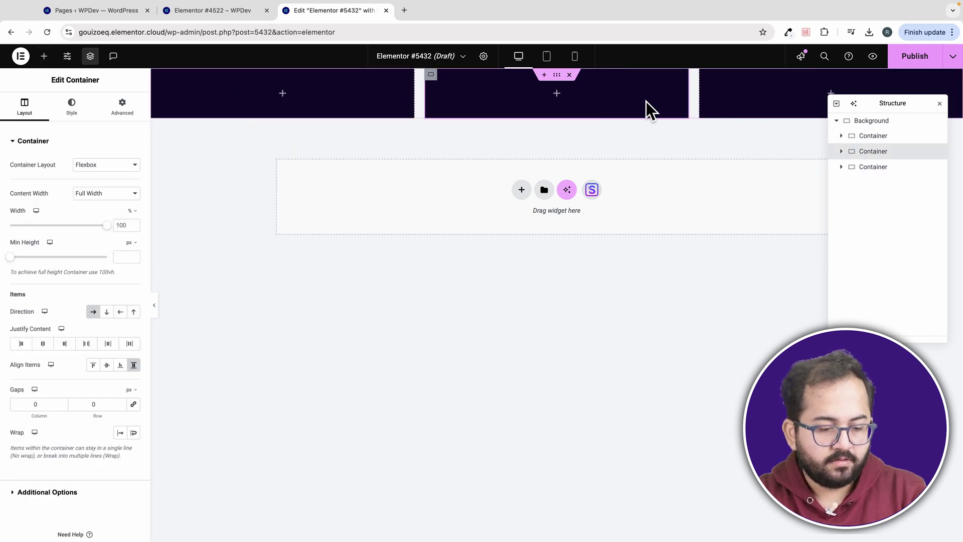
# - Rename the first two inner containers 'Left Column' and 'Middle Column'
pyautogui.moveTo(916, 112); pyautogui.dragTo(918, 273)
pyautogui.write('Left Column')
pyautogui.press('Return')
pyautogui.doubleClick(875, 326)
pyautogui.write('Midd')
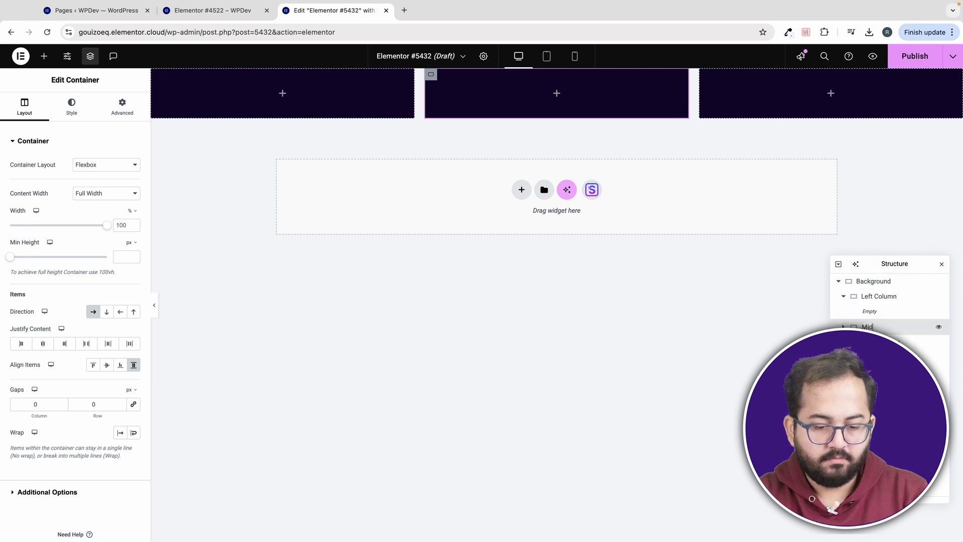
pyautogui.press('Escape')
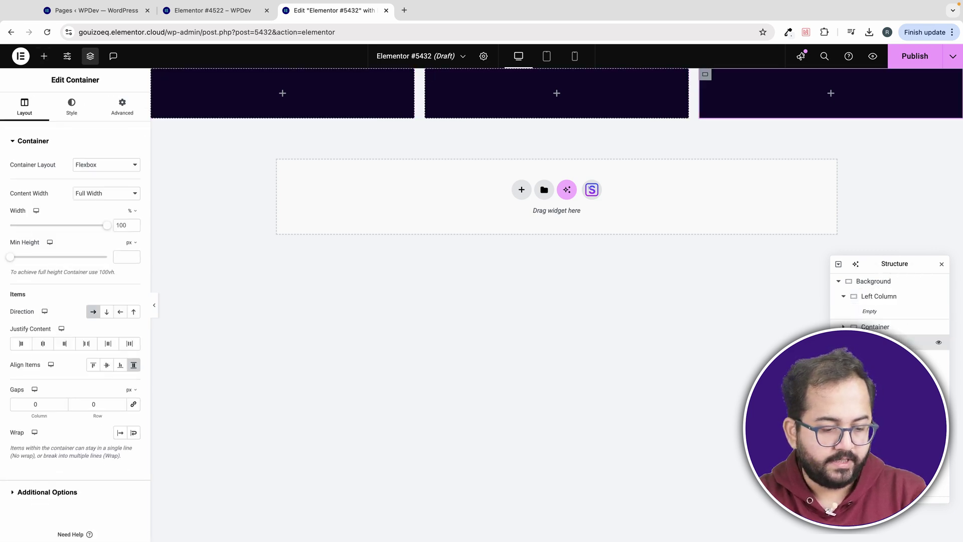
pyautogui.doubleClick(875, 327)
pyautogui.write('Middle Column')
pyautogui.press('Return')
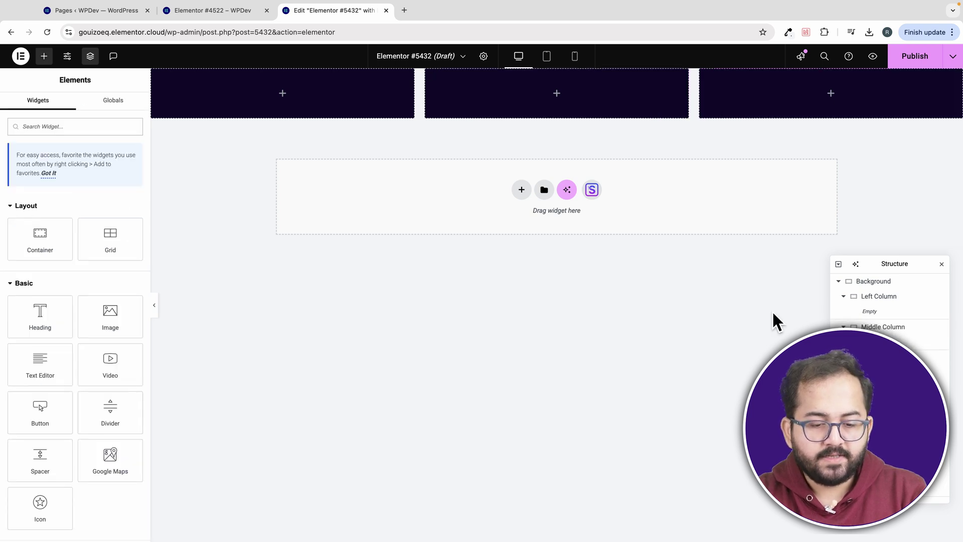
# - Make Left Column 80 px wide with a purple background colour
pyautogui.click(878, 300)
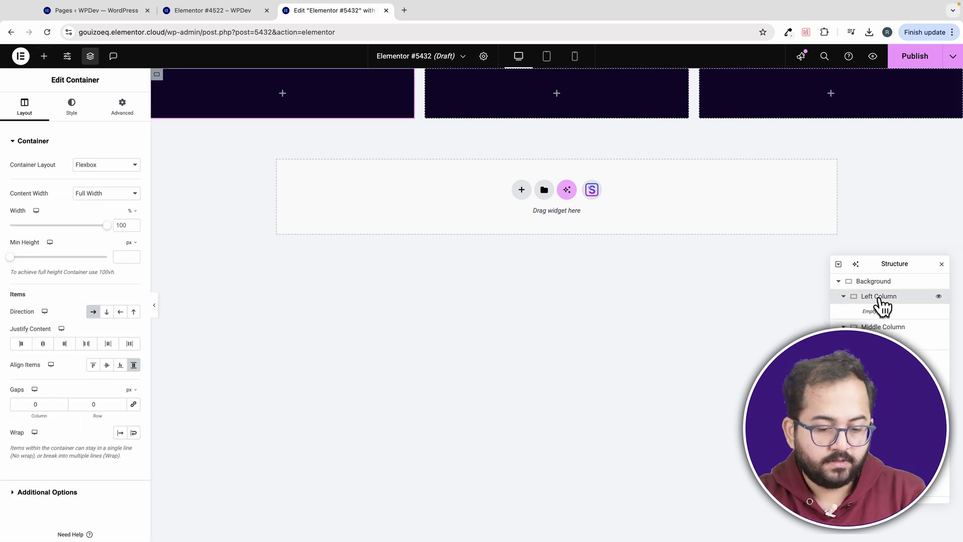
pyautogui.click(132, 211)
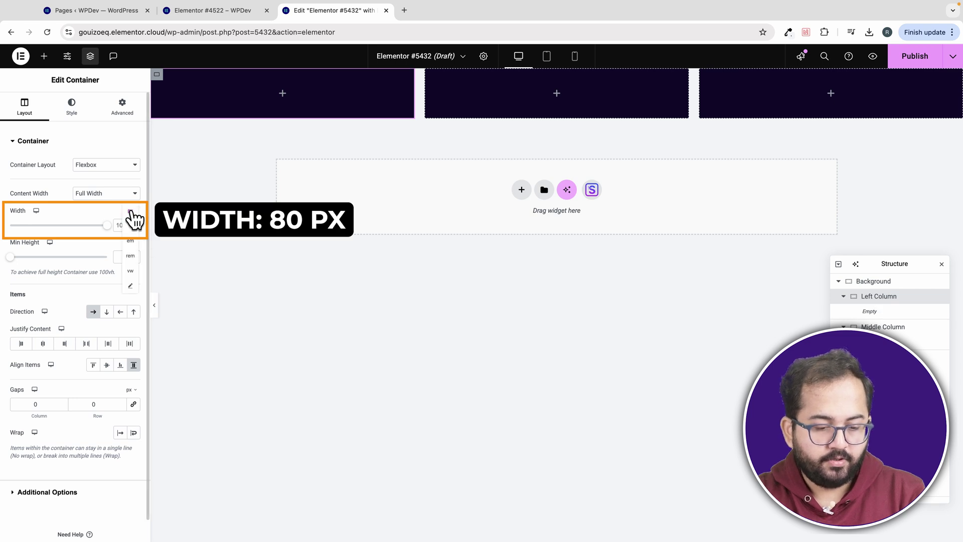
pyautogui.click(134, 224)
pyautogui.write('80')
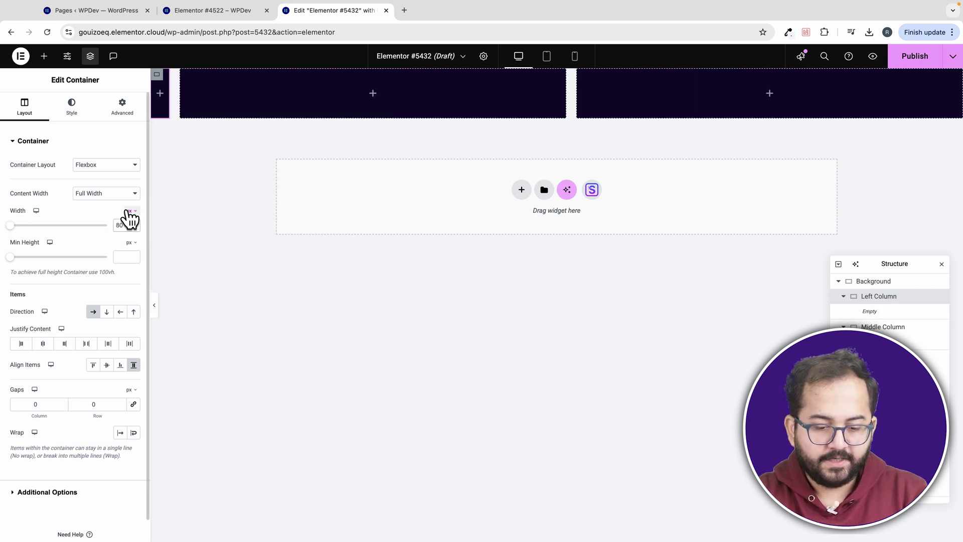
pyautogui.click(65, 115)
pyautogui.click(134, 206)
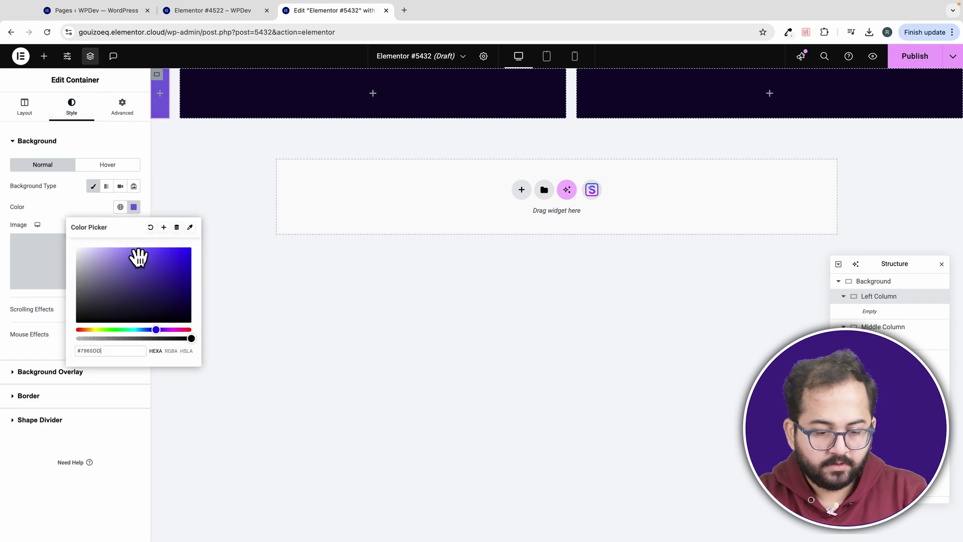
pyautogui.click(137, 254)
pyautogui.click(182, 194)
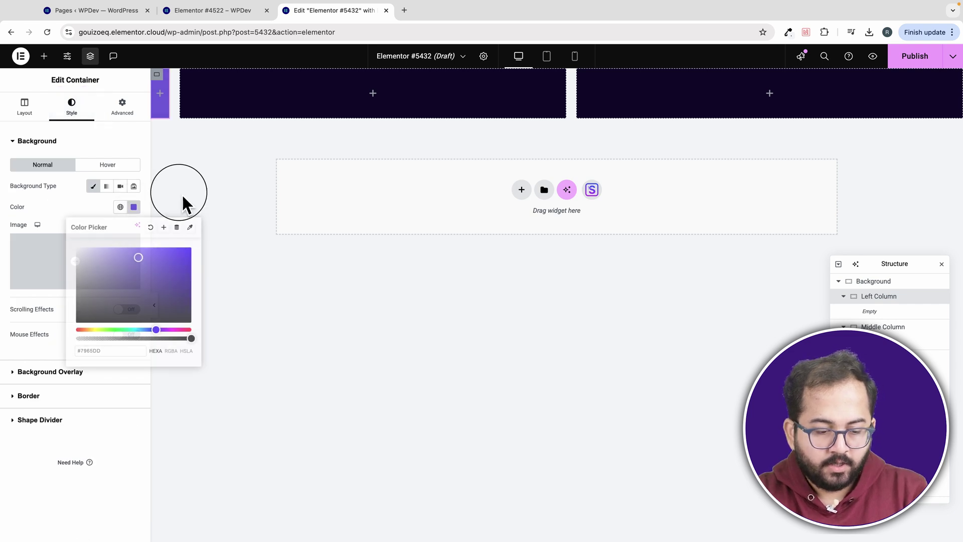
# - Copy Left Column's style and paste it onto Right Column
pyautogui.rightClick(161, 114)
pyautogui.click(202, 173)
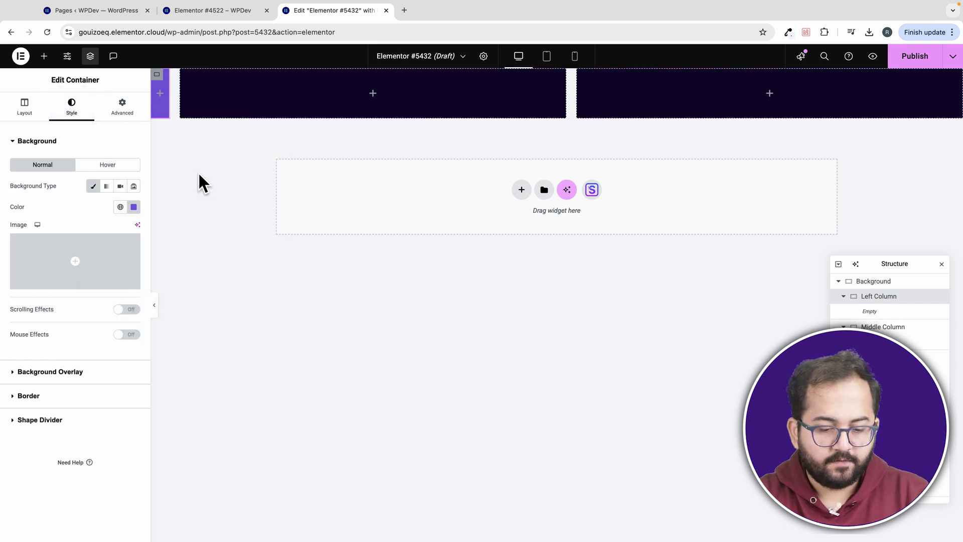
pyautogui.rightClick(614, 104)
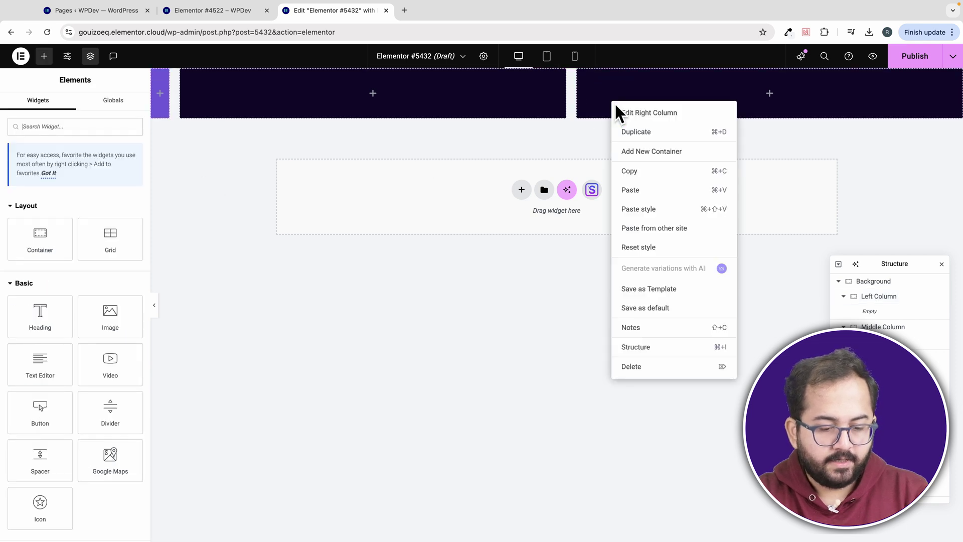
pyautogui.click(642, 206)
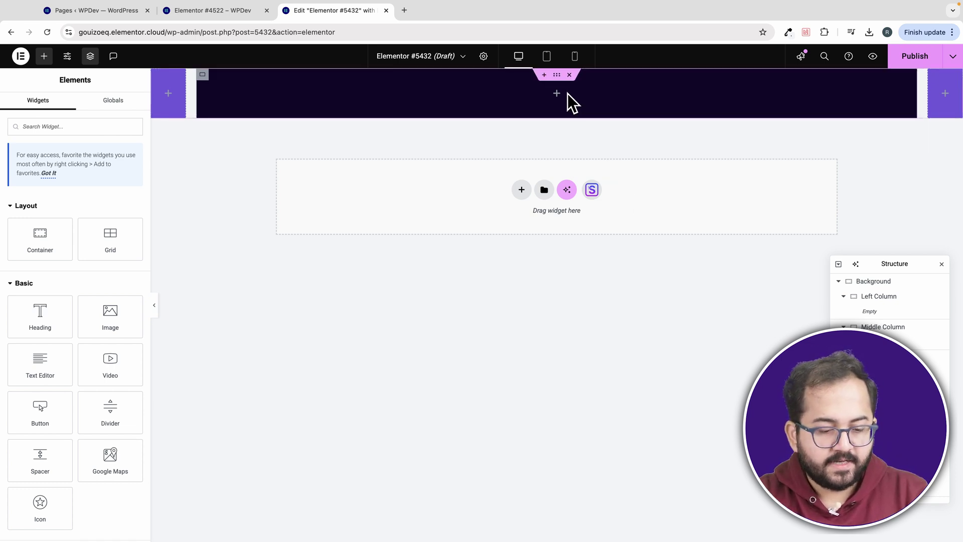
# - Set the Middle Column width to 1140 px
pyautogui.click(202, 75)
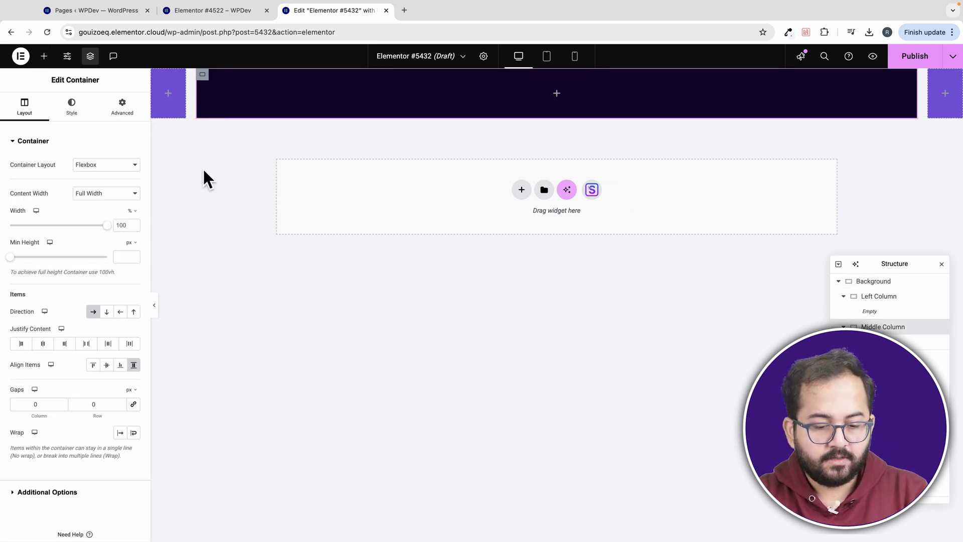
pyautogui.click(132, 210)
pyautogui.click(132, 211)
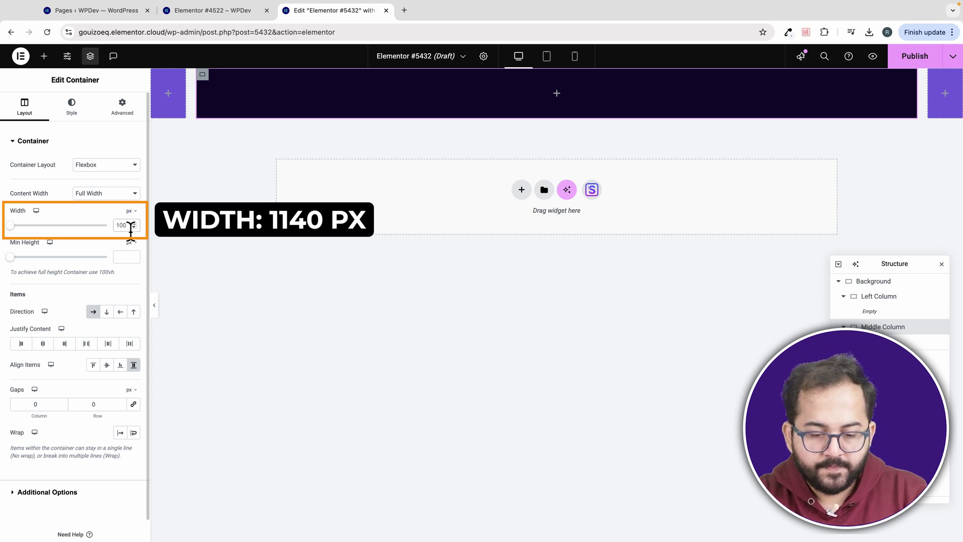
pyautogui.write('1140')
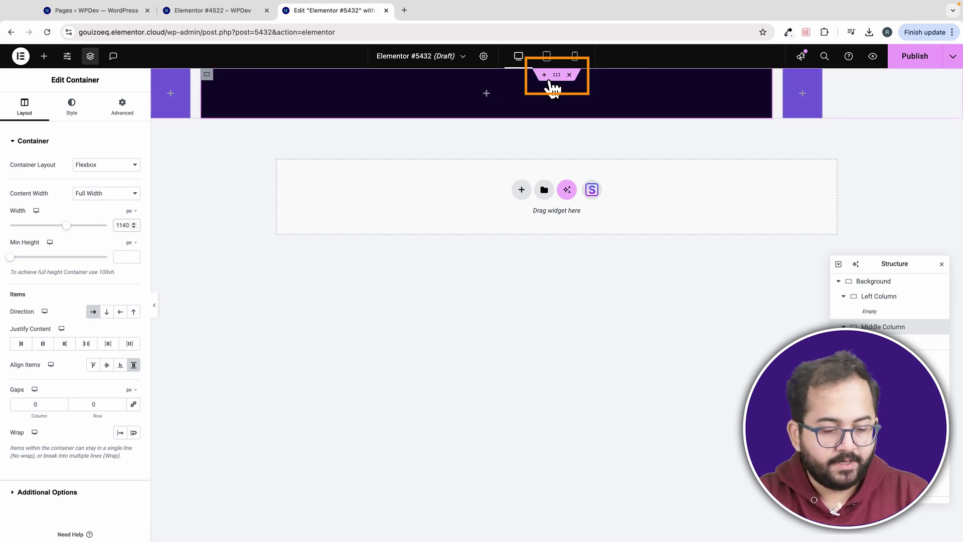
# - Give Background Space Between justification and an 80 vh minimum height
pyautogui.click(556, 78)
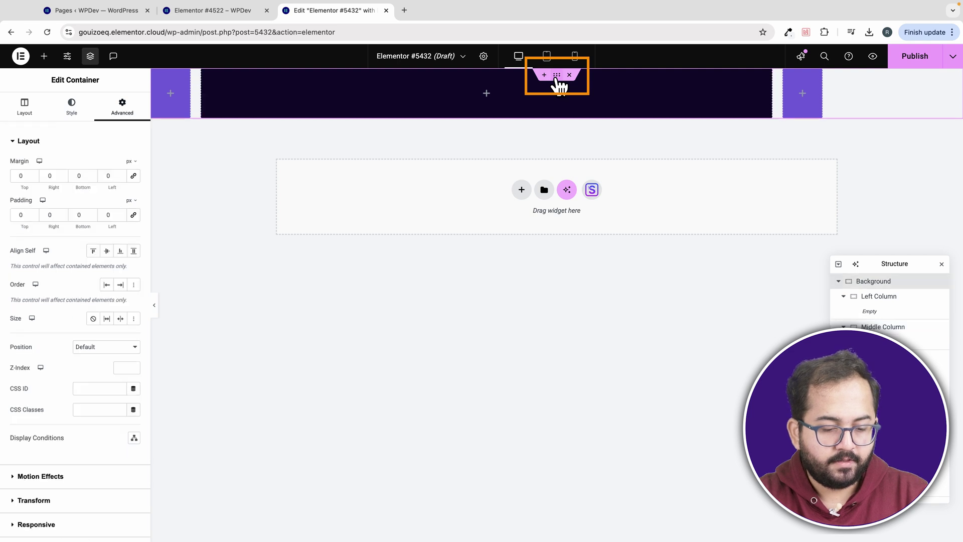
pyautogui.click(29, 113)
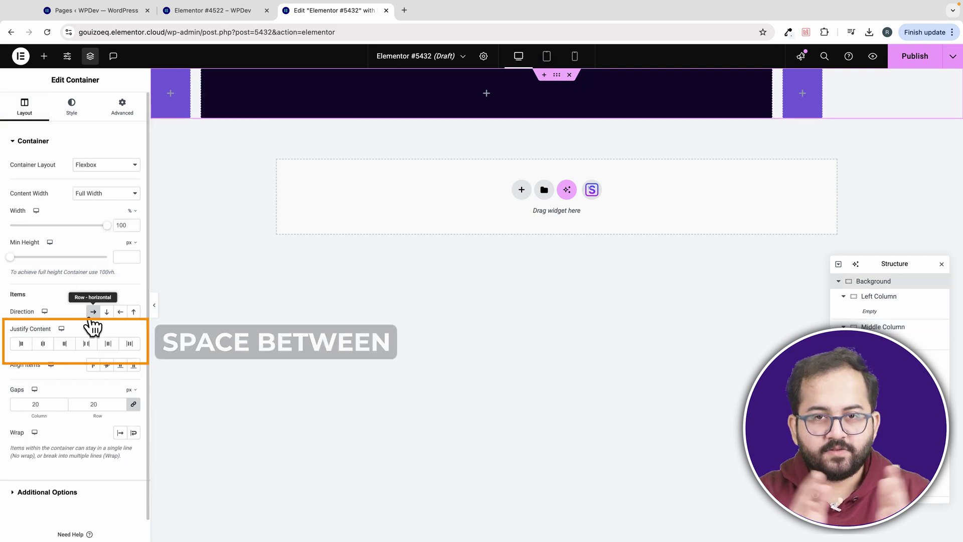
pyautogui.click(88, 349)
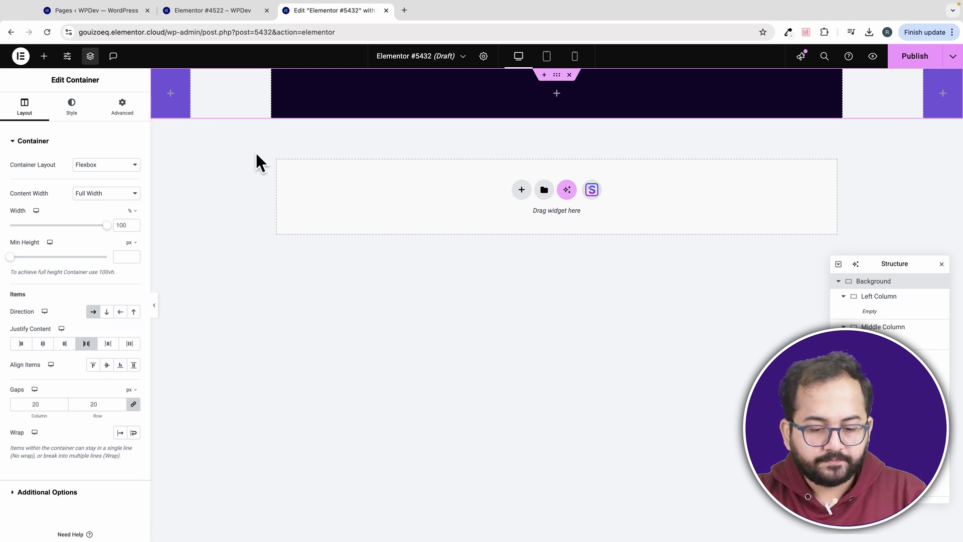
pyautogui.click(131, 242)
pyautogui.click(131, 287)
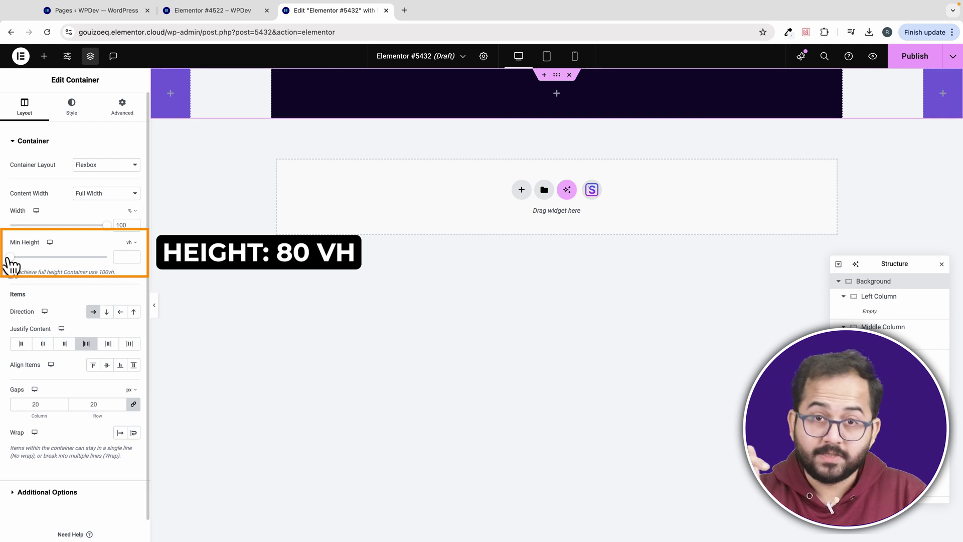
pyautogui.moveTo(10, 257); pyautogui.dragTo(88, 257)
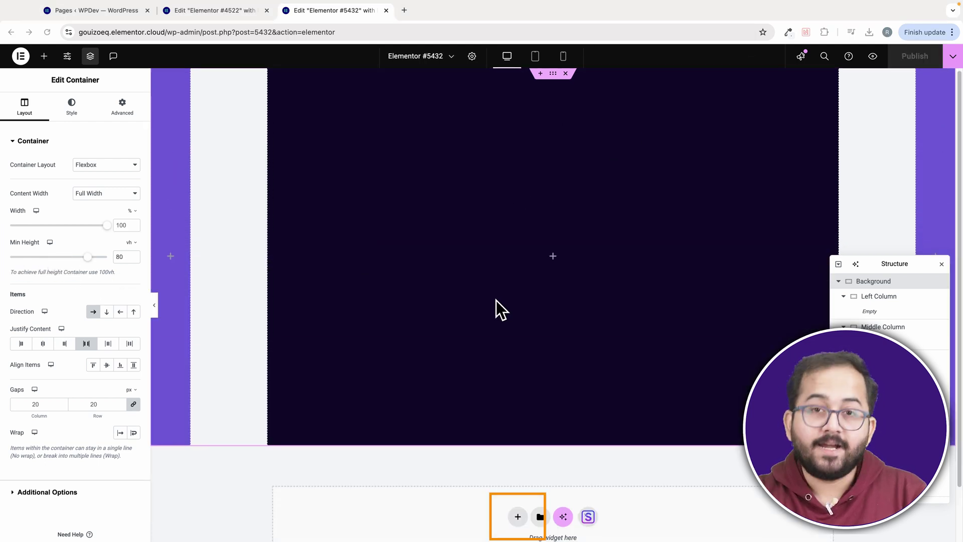
# - Add a full-width single flexbox container below the hero with zero padding
pyautogui.click(517, 518)
pyautogui.click(518, 521)
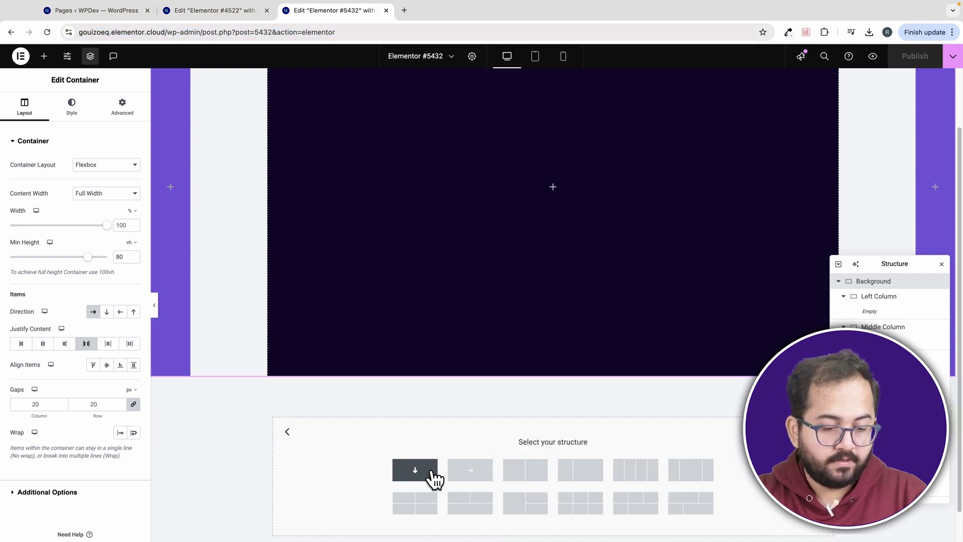
pyautogui.click(454, 474)
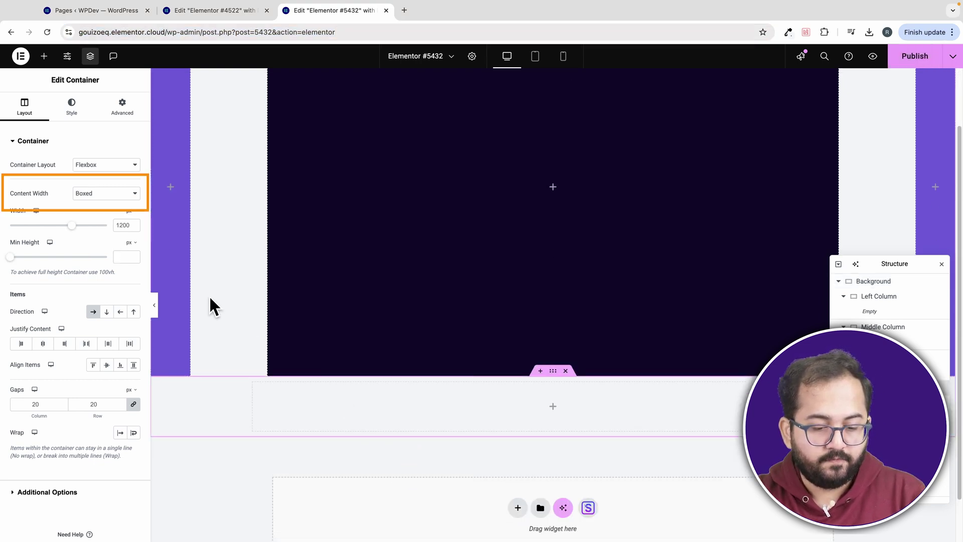
pyautogui.click(108, 194)
pyautogui.click(110, 204)
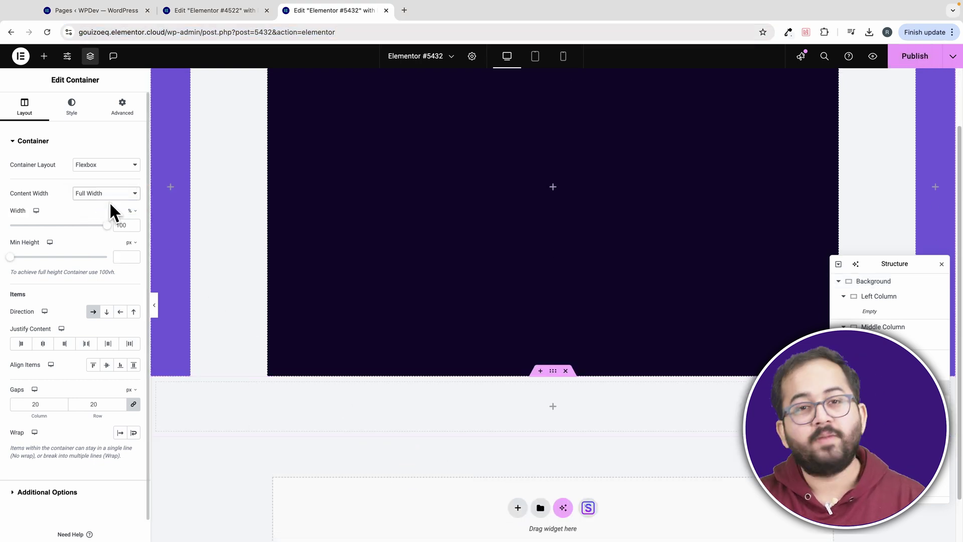
pyautogui.click(138, 113)
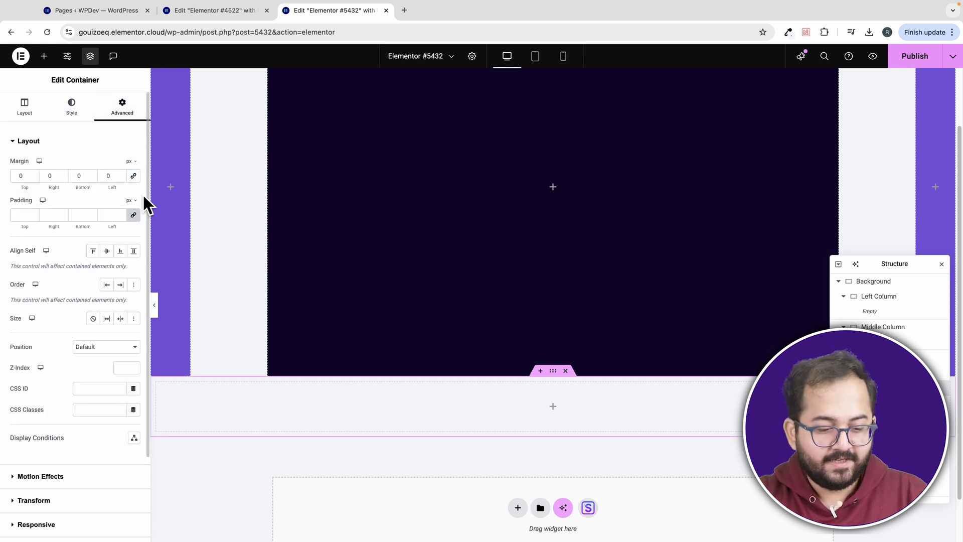
pyautogui.click(133, 214)
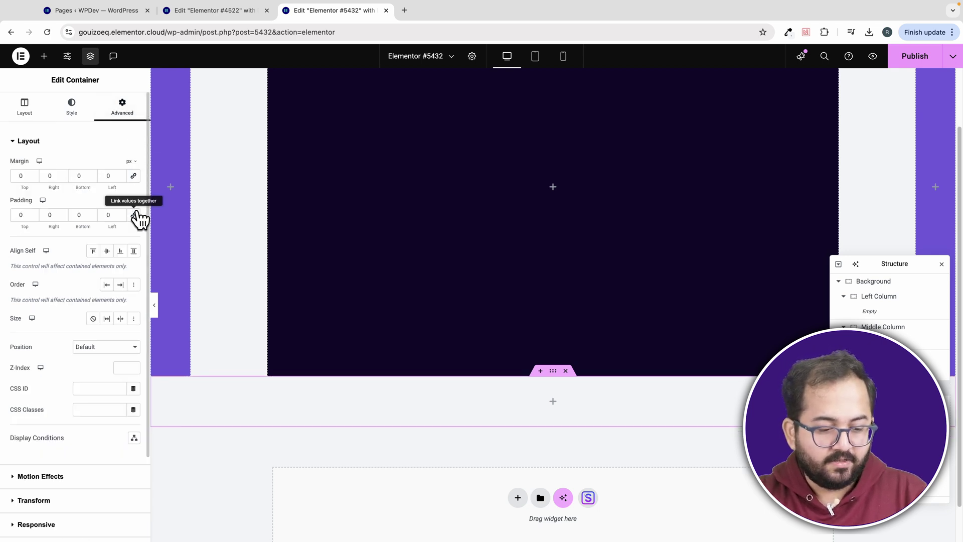
# - Give the new bar a 20 vh minimum height and a classic #B5E96E lime green background
pyautogui.click(40, 115)
pyautogui.click(132, 246)
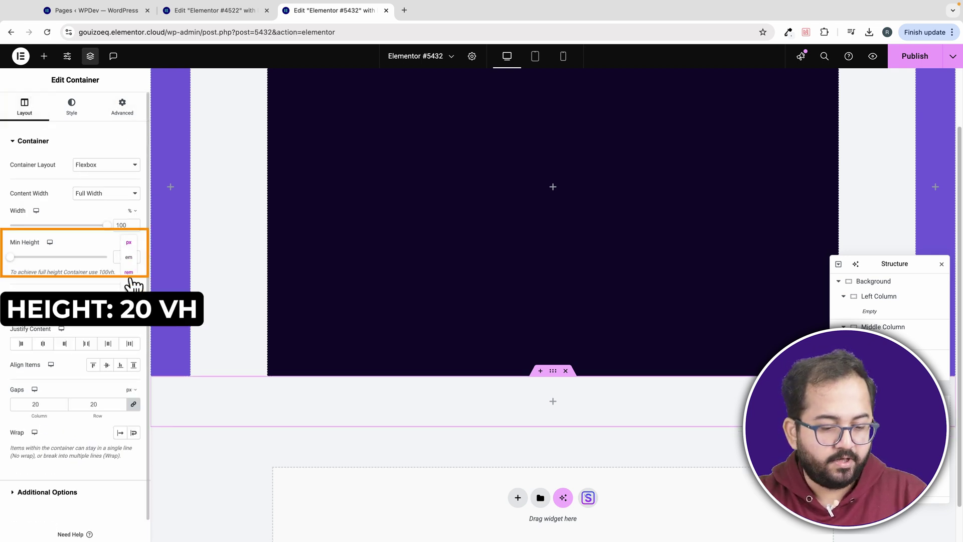
pyautogui.click(131, 273)
pyautogui.click(120, 256)
pyautogui.write('20')
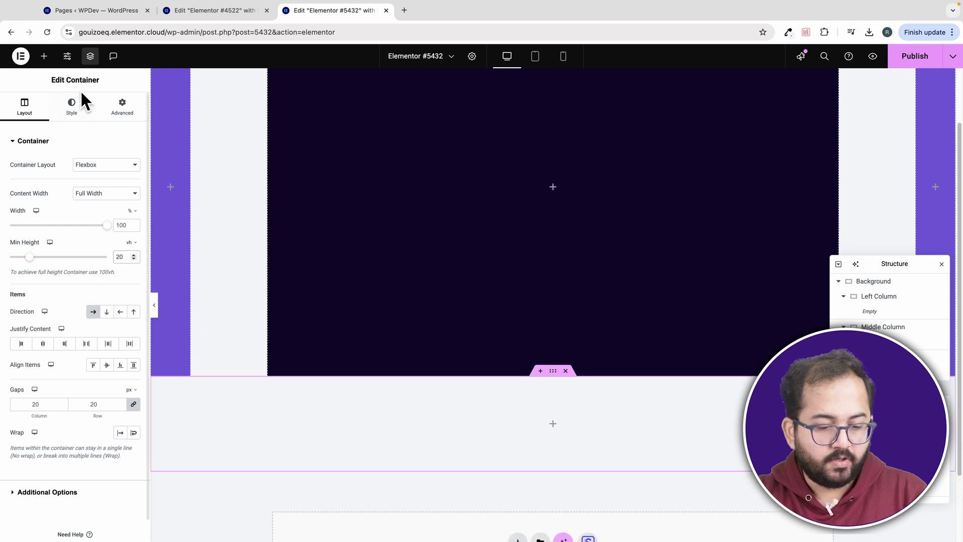
pyautogui.click(74, 102)
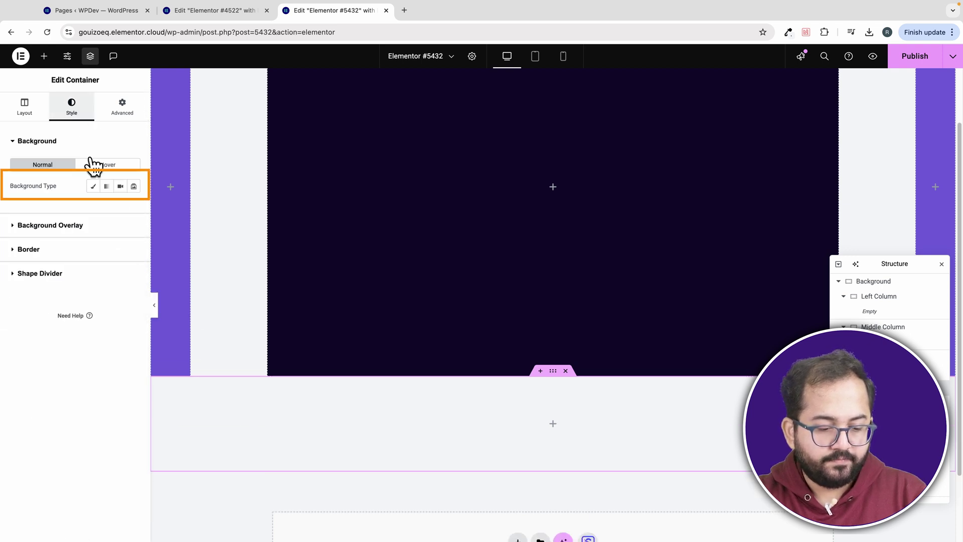
pyautogui.click(93, 188)
pyautogui.click(134, 207)
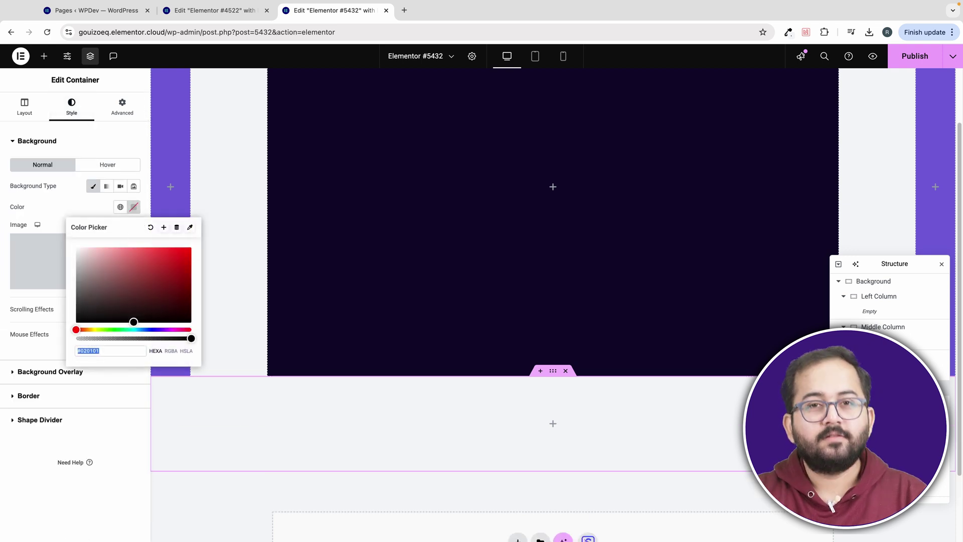
pyautogui.write('#B5E96E')
pyautogui.press('Escape')
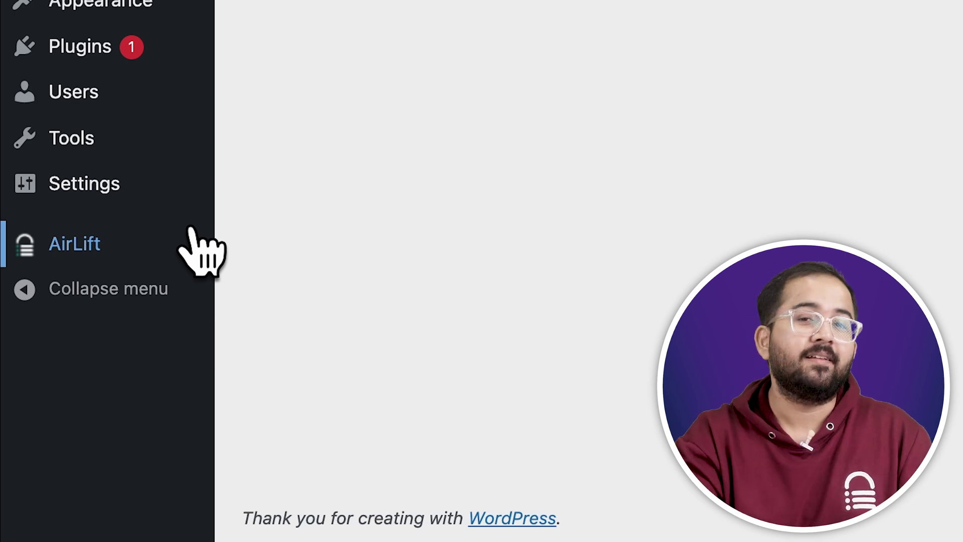
# - Open AirLift's Site Performance Report from the WordPress admin sidebar
pyautogui.click(192, 229)
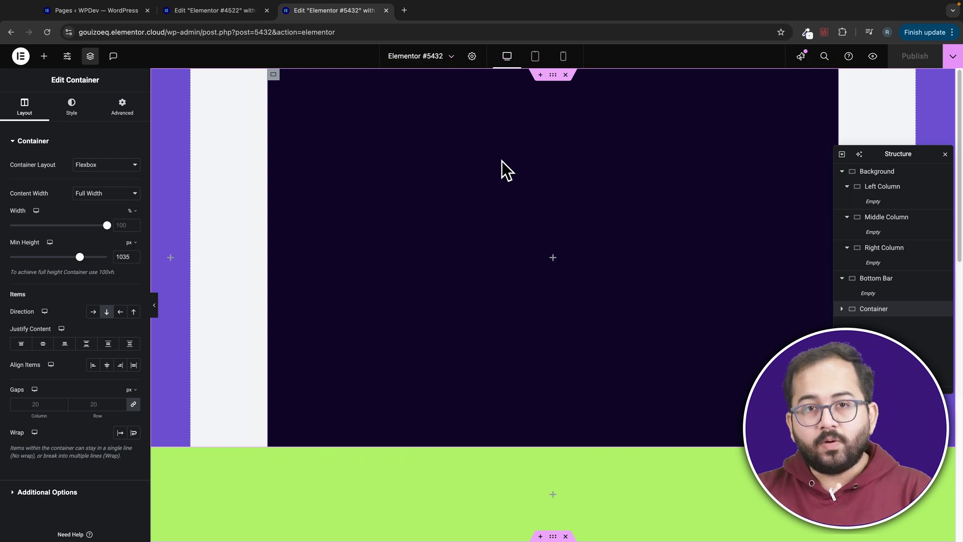
# - Add a Header container and a second container below it inside Middle Column
pyautogui.click(45, 57)
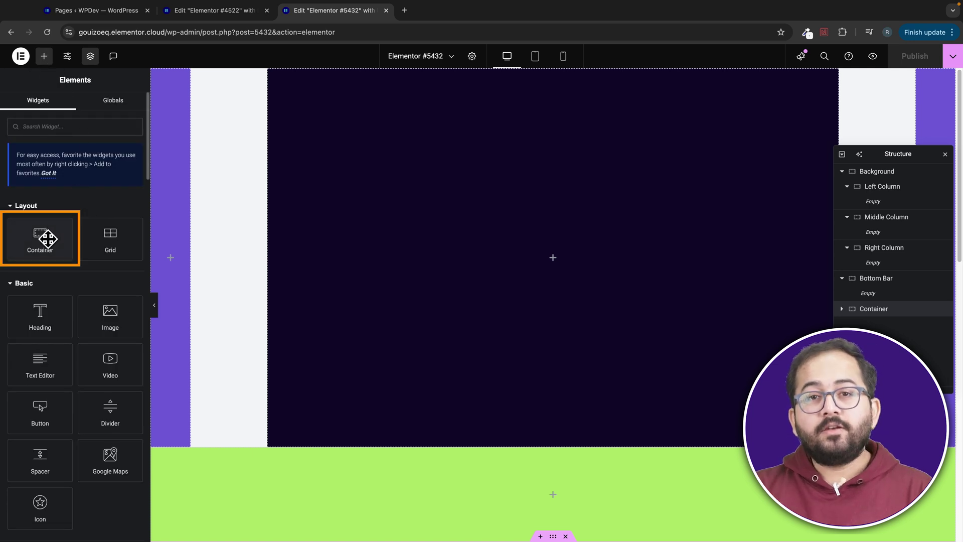
pyautogui.moveTo(47, 239); pyautogui.dragTo(462, 238)
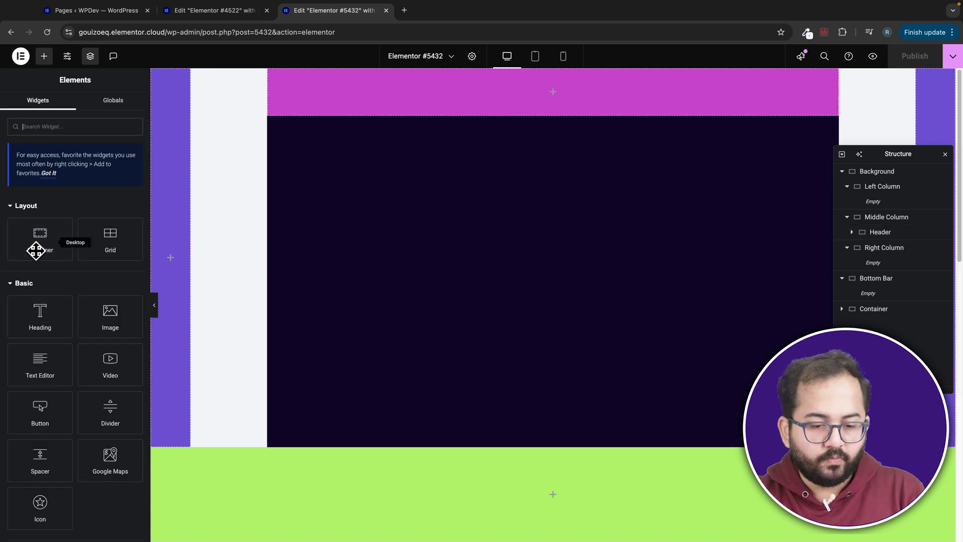
pyautogui.moveTo(30, 247); pyautogui.dragTo(503, 104)
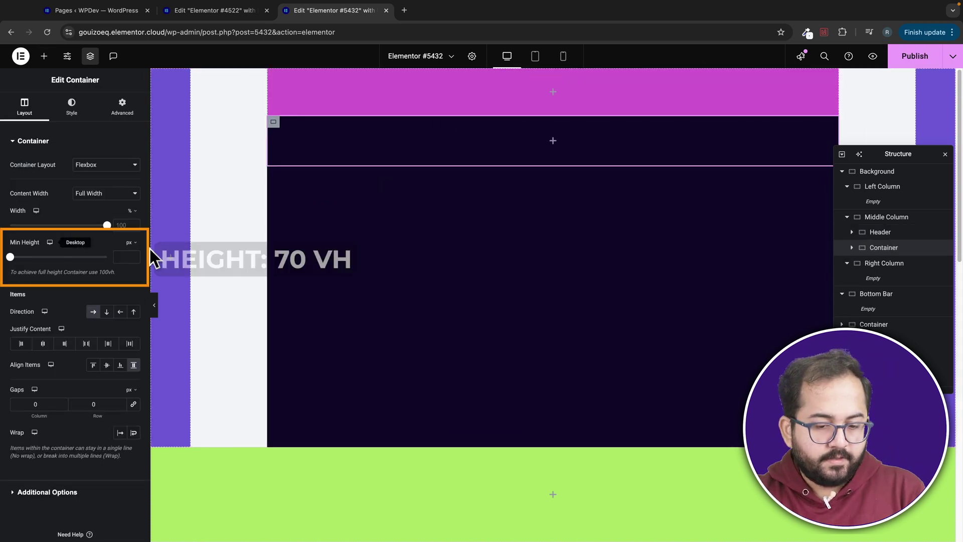
# - Set the second container to 70 vh minimum height, Row direction and Space Between
pyautogui.moveTo(132, 246)
pyautogui.click(130, 287)
pyautogui.moveTo(60, 256); pyautogui.dragTo(79, 271)
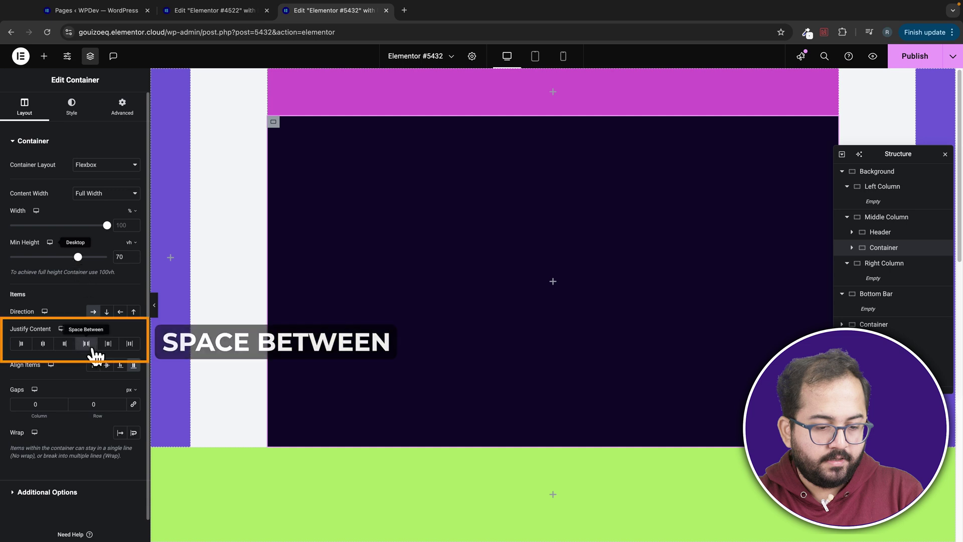
pyautogui.click(94, 313)
pyautogui.click(92, 313)
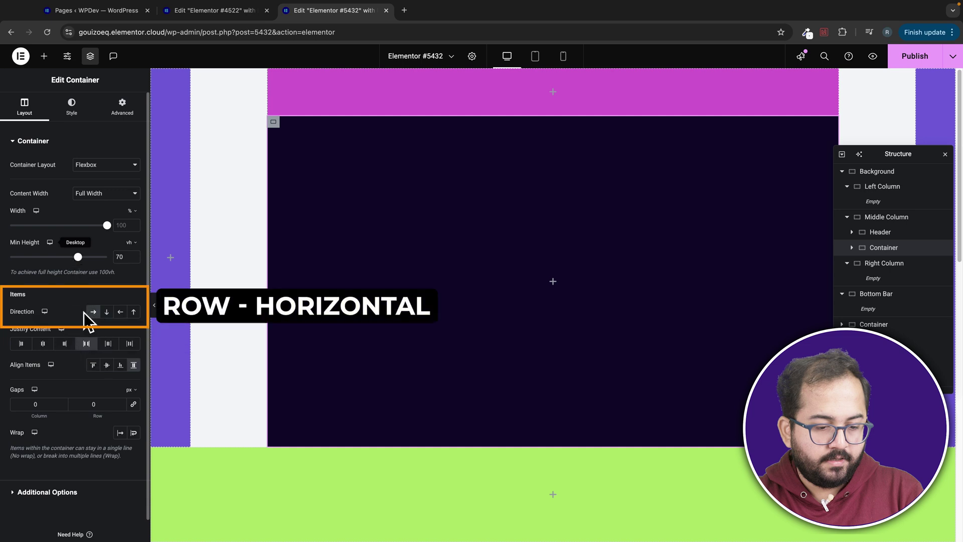
# - Add two nested containers in the 70 vh container, named 'Text Heading' and 'Image'
pyautogui.click(47, 61)
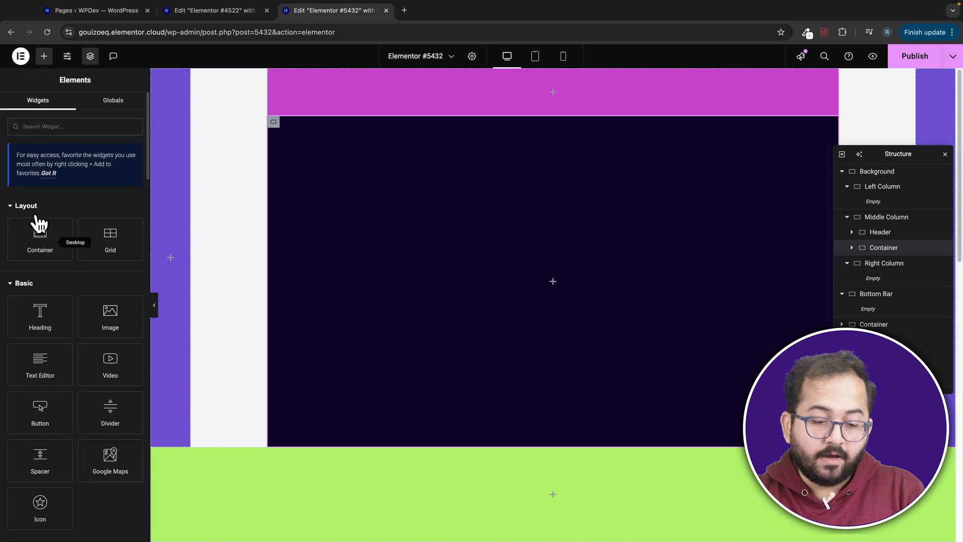
pyautogui.moveTo(24, 237); pyautogui.dragTo(329, 286)
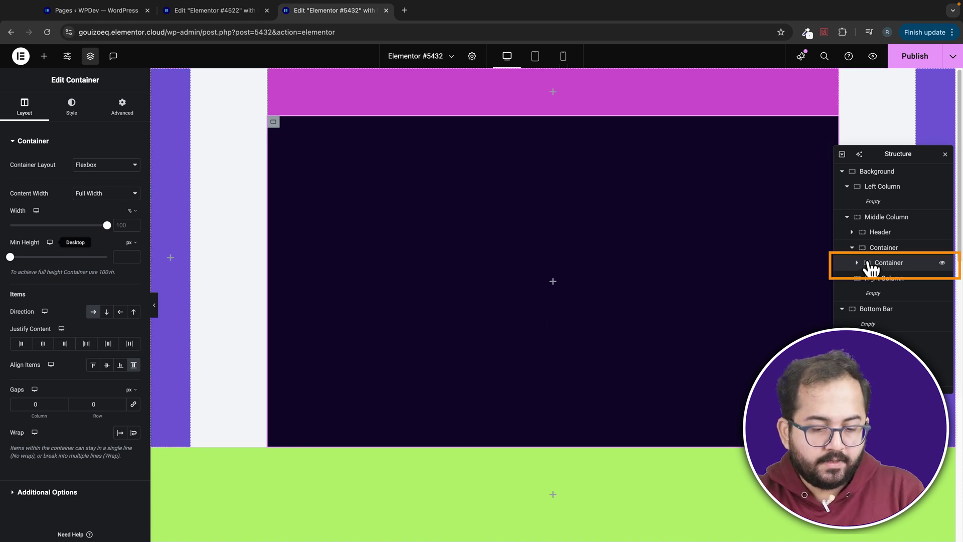
pyautogui.rightClick(869, 262)
pyautogui.click(871, 293)
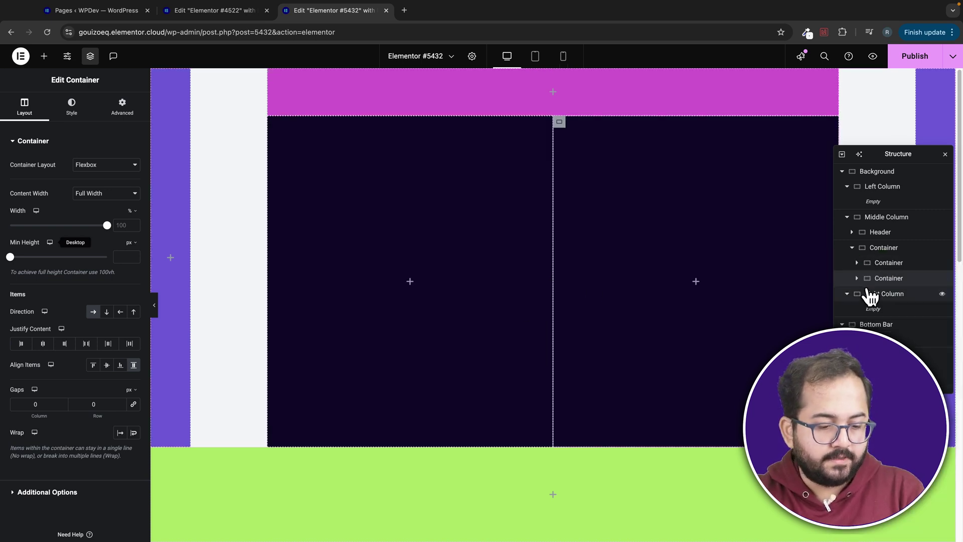
pyautogui.doubleClick(890, 262)
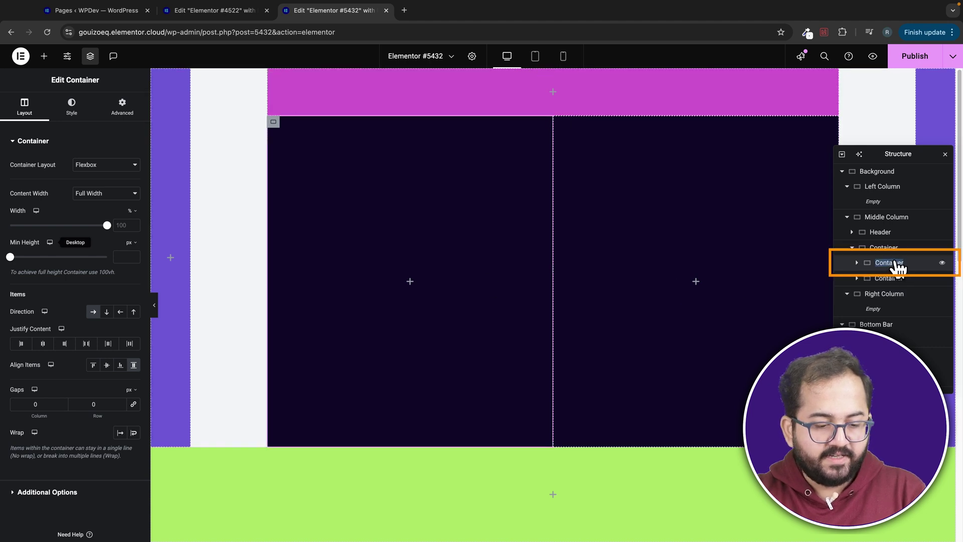
pyautogui.write('Text Heading')
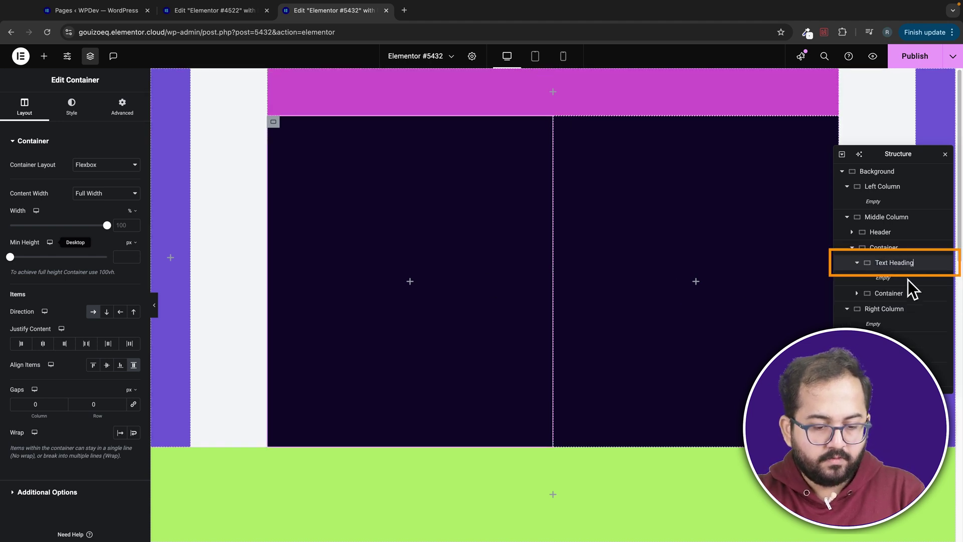
pyautogui.doubleClick(883, 294)
pyautogui.write('Image')
pyautogui.click(678, 258)
# - Give the Image column a yellow background and narrow the dark left column to 35%
pyautogui.click(72, 107)
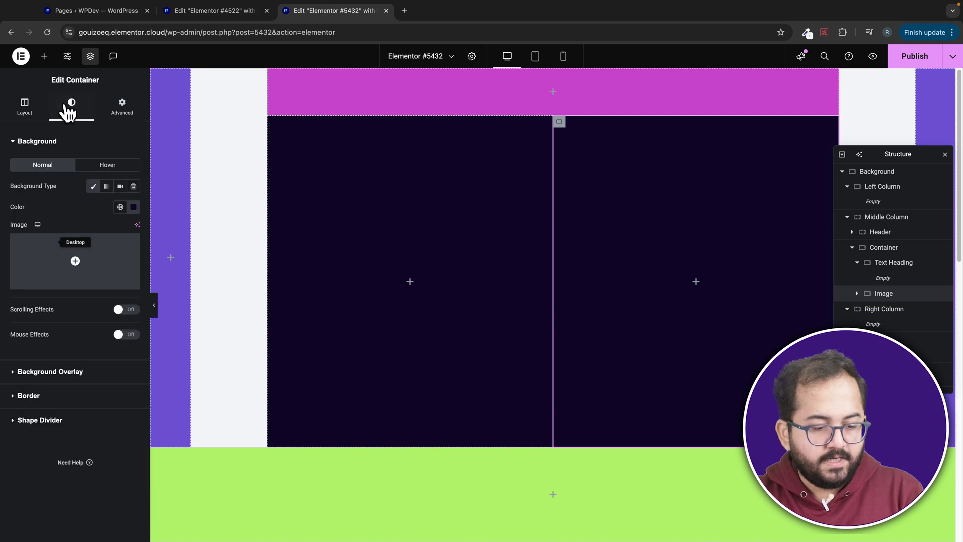
pyautogui.click(135, 207)
pyautogui.click(165, 257)
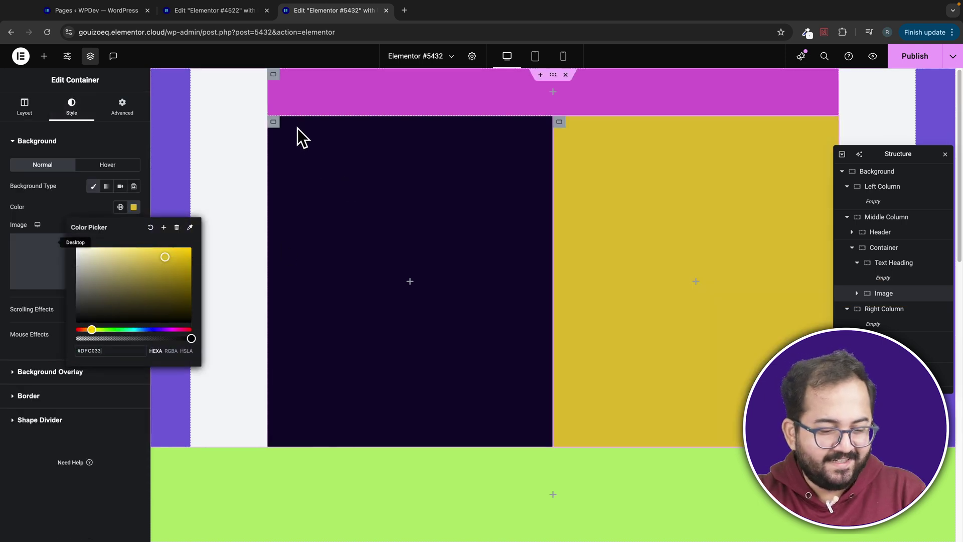
pyautogui.click(275, 132)
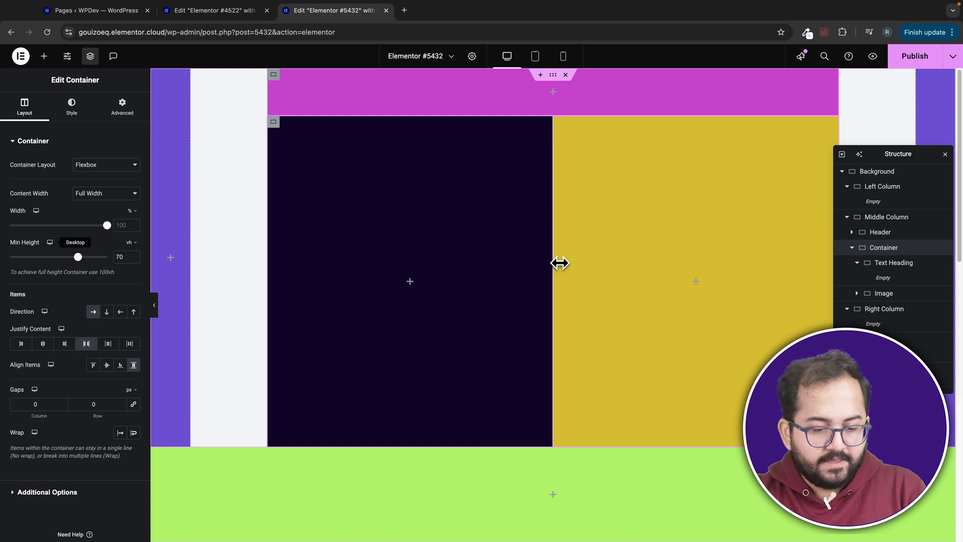
pyautogui.moveTo(556, 259); pyautogui.dragTo(466, 260)
# - Make the left Text Heading column's background transparent and set its direction to column
pyautogui.click(277, 129)
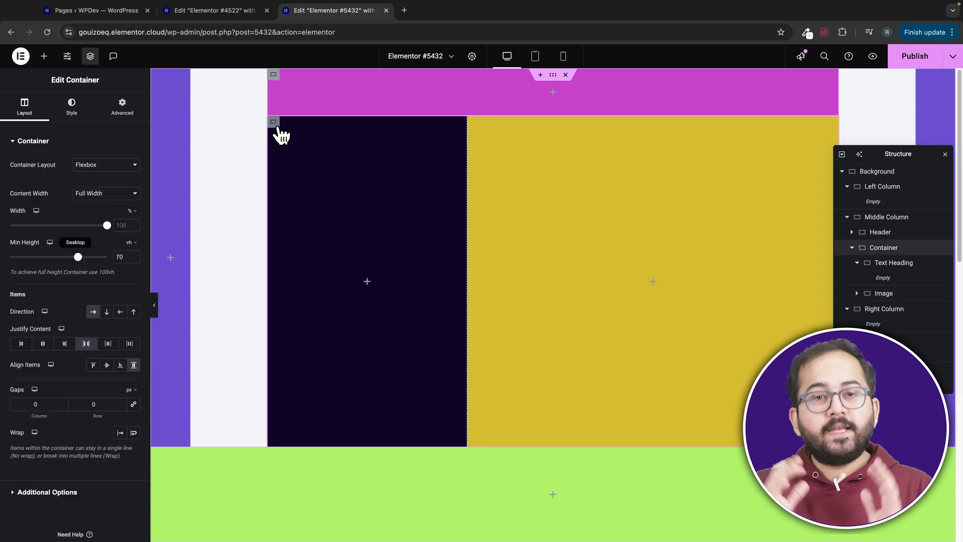
pyautogui.click(91, 108)
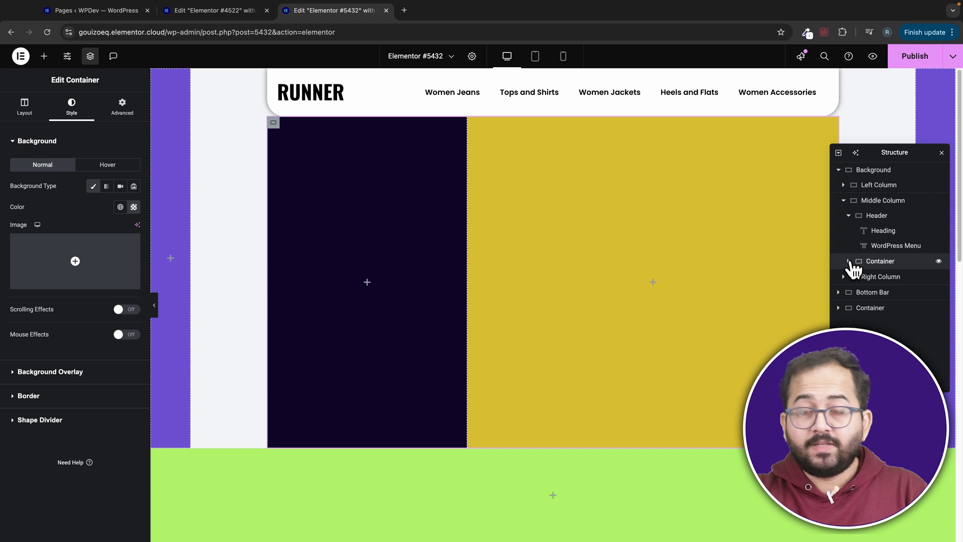
pyautogui.click(848, 261)
pyautogui.click(873, 276)
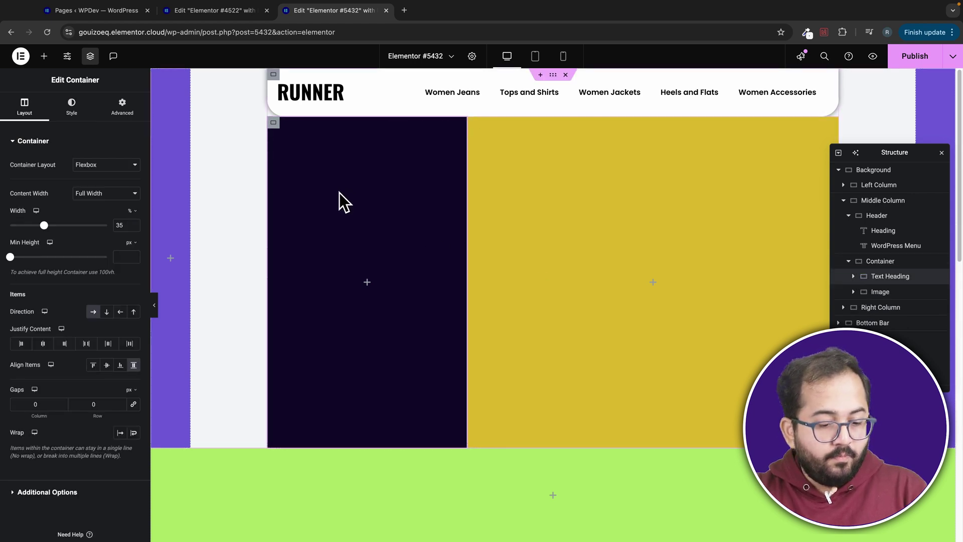
pyautogui.click(76, 118)
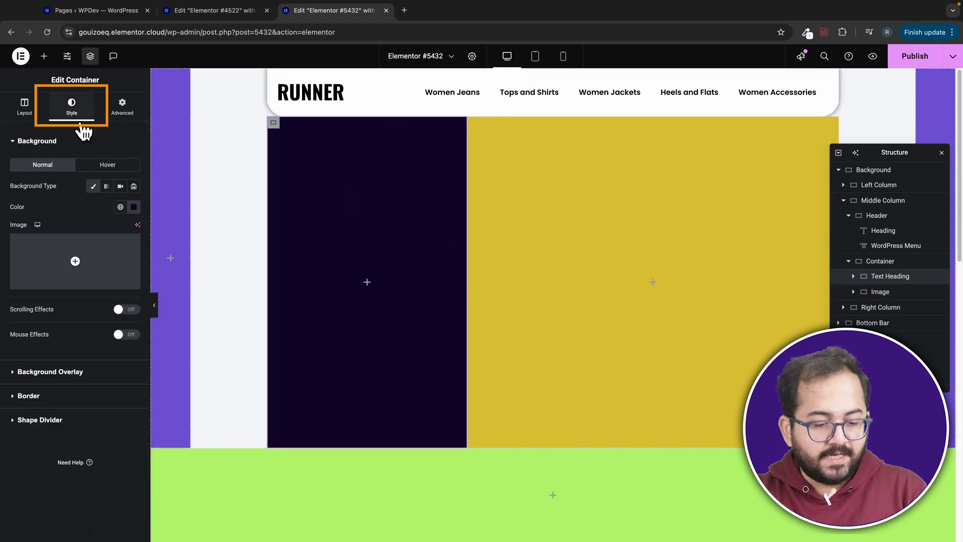
pyautogui.click(134, 206)
pyautogui.moveTo(165, 337); pyautogui.dragTo(75, 340)
pyautogui.click(29, 112)
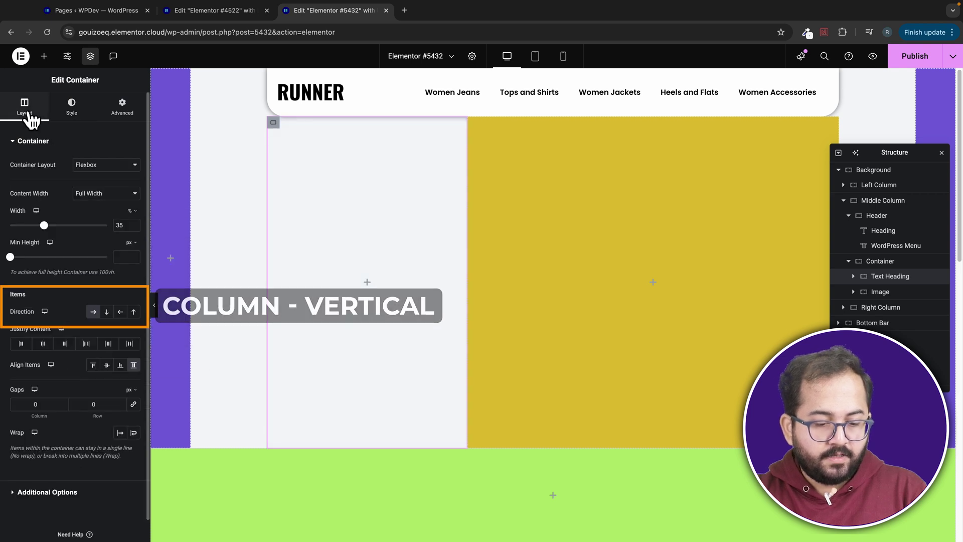
pyautogui.click(106, 312)
# - Add a Heading widget and a Button widget beneath it in the left column
pyautogui.click(44, 56)
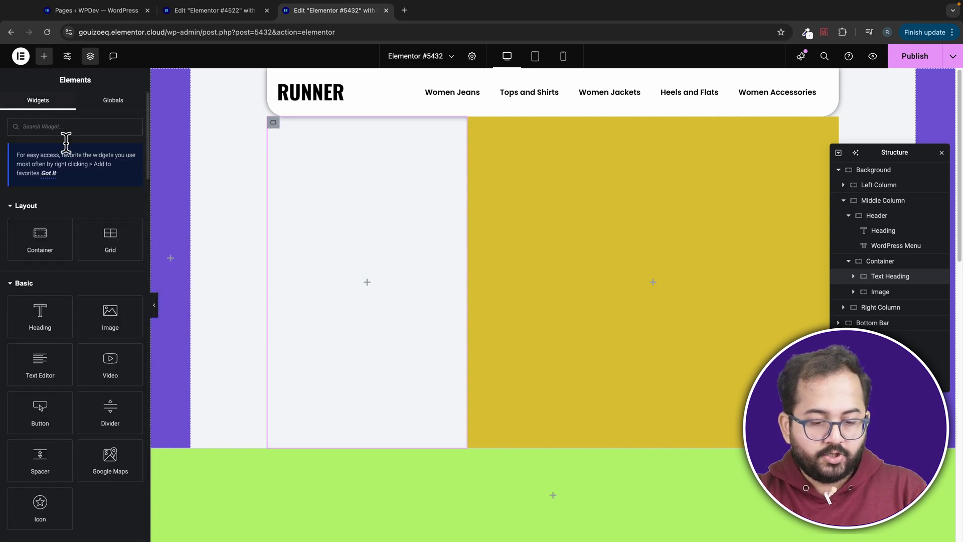
pyautogui.moveTo(47, 321); pyautogui.dragTo(333, 286)
pyautogui.click(43, 56)
pyautogui.moveTo(40, 411); pyautogui.dragTo(357, 174)
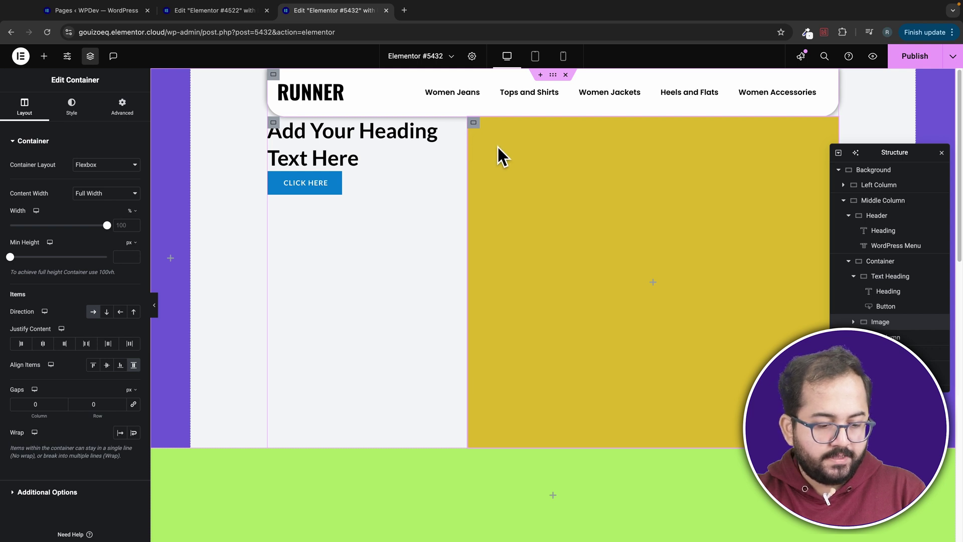
# - Remove the right column's yellow background and place an Image widget in it
pyautogui.click(87, 115)
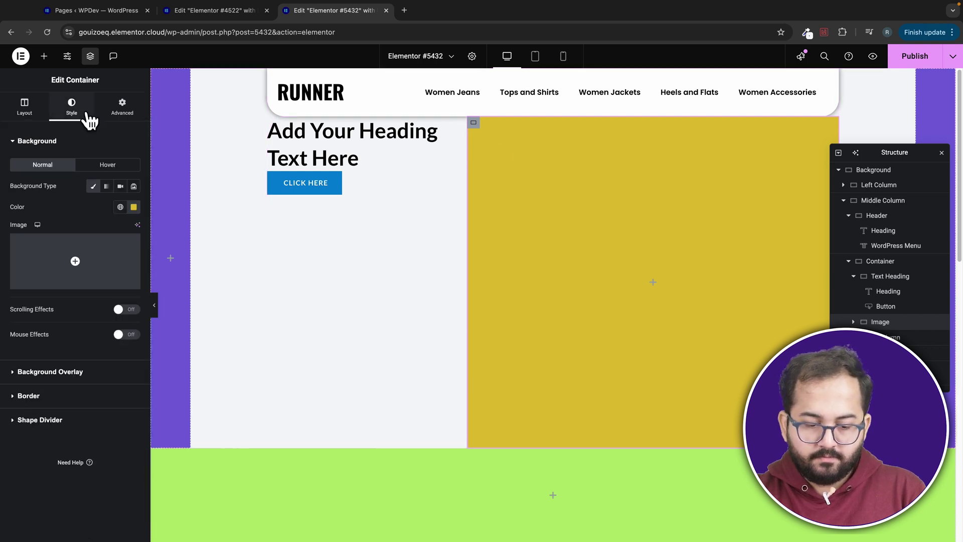
pyautogui.click(133, 207)
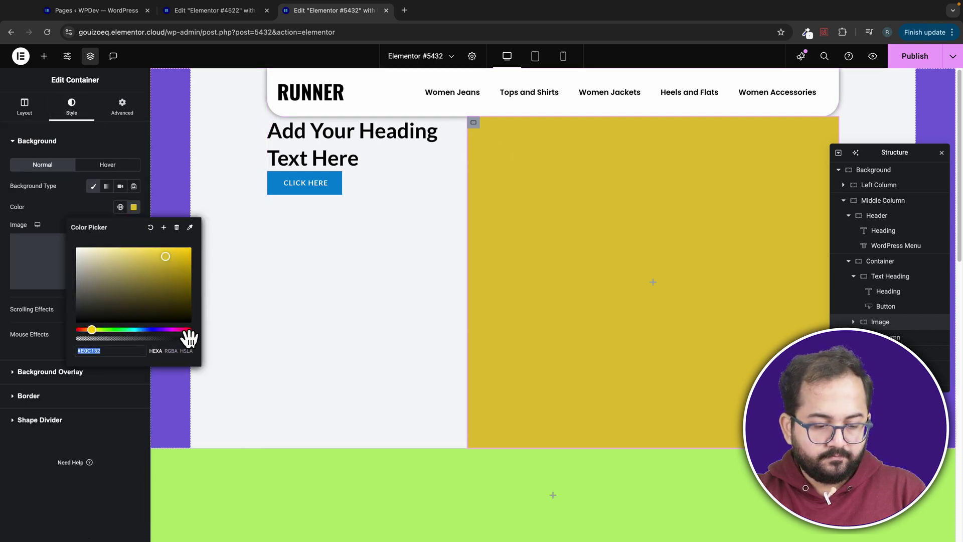
pyautogui.hotkey('ctrl', 'z')
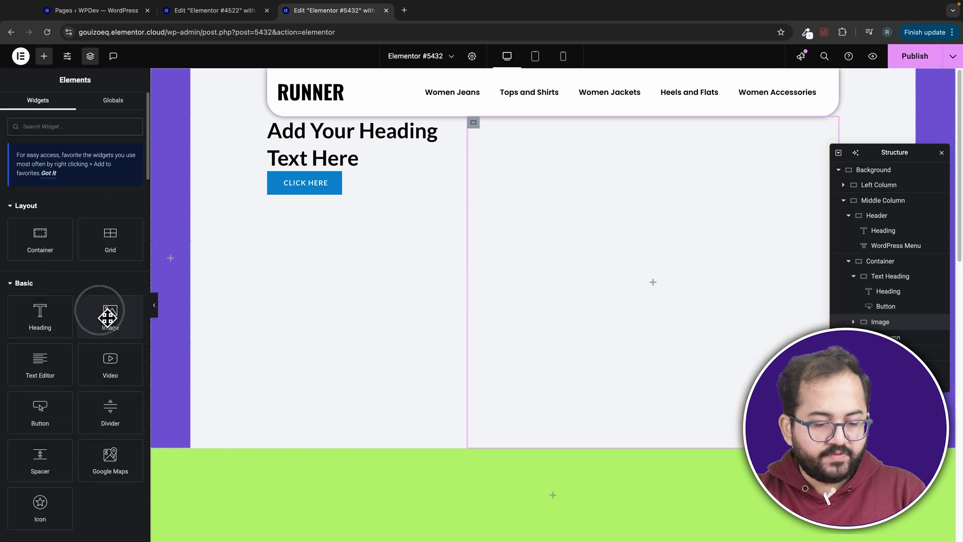
pyautogui.moveTo(106, 314); pyautogui.dragTo(580, 266)
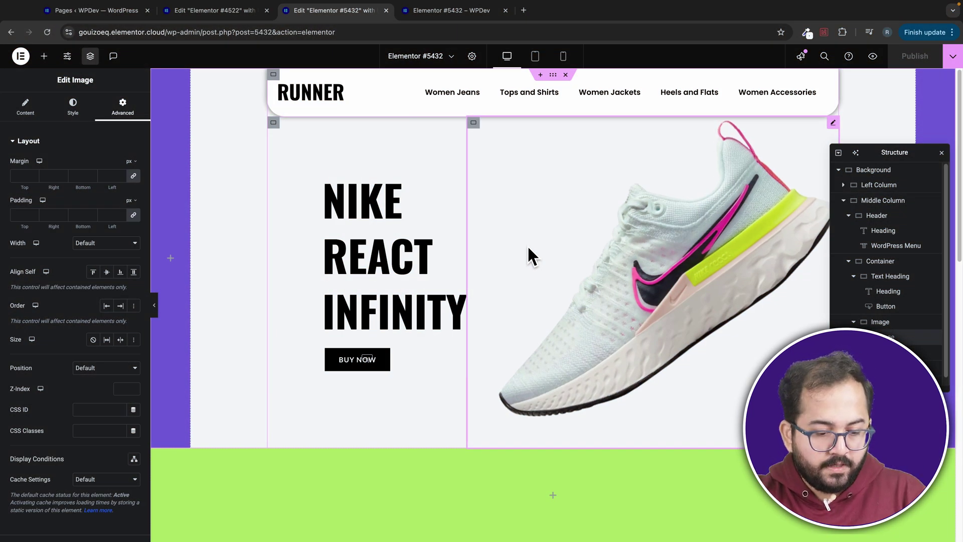
# - Set the Left Column to column direction, centred items and a fully transparent background
pyautogui.click(158, 75)
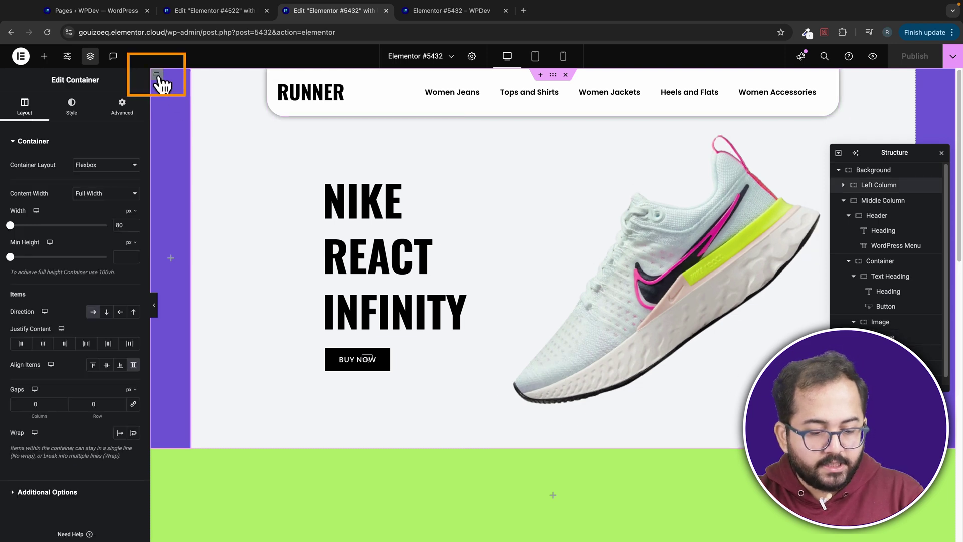
pyautogui.click(106, 312)
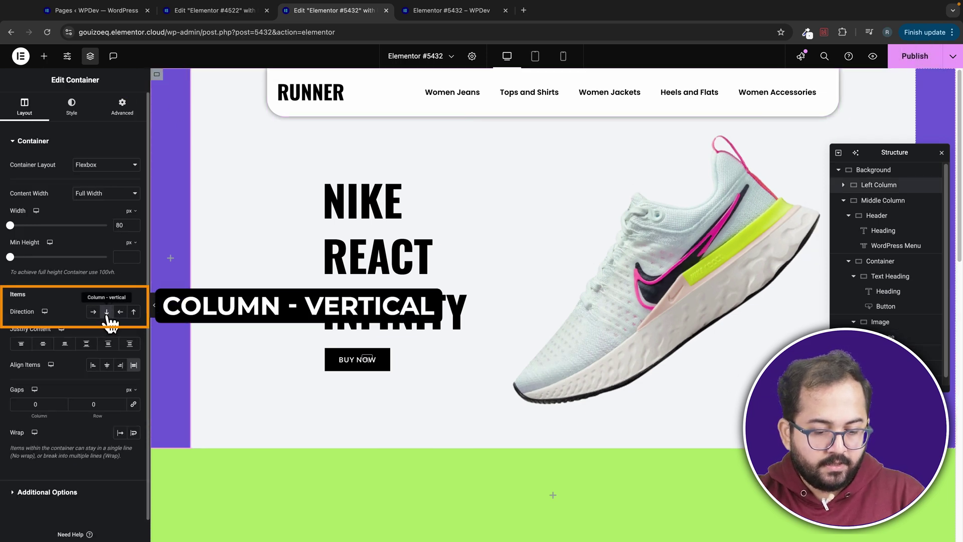
pyautogui.click(106, 365)
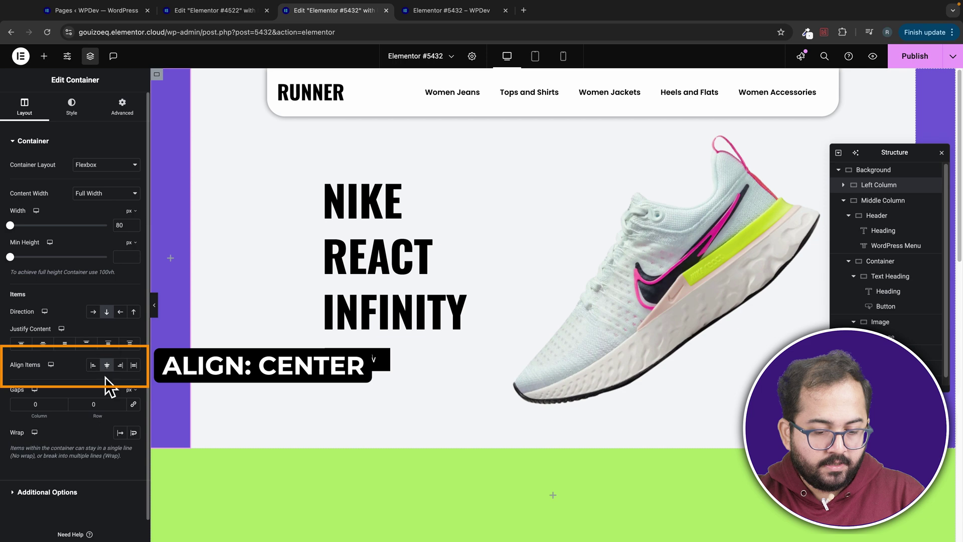
pyautogui.click(72, 114)
pyautogui.click(133, 207)
pyautogui.moveTo(186, 337); pyautogui.dragTo(62, 326)
pyautogui.click(50, 80)
# - Add a Social Icons widget to the Left Column and review its layout settings
pyautogui.click(44, 59)
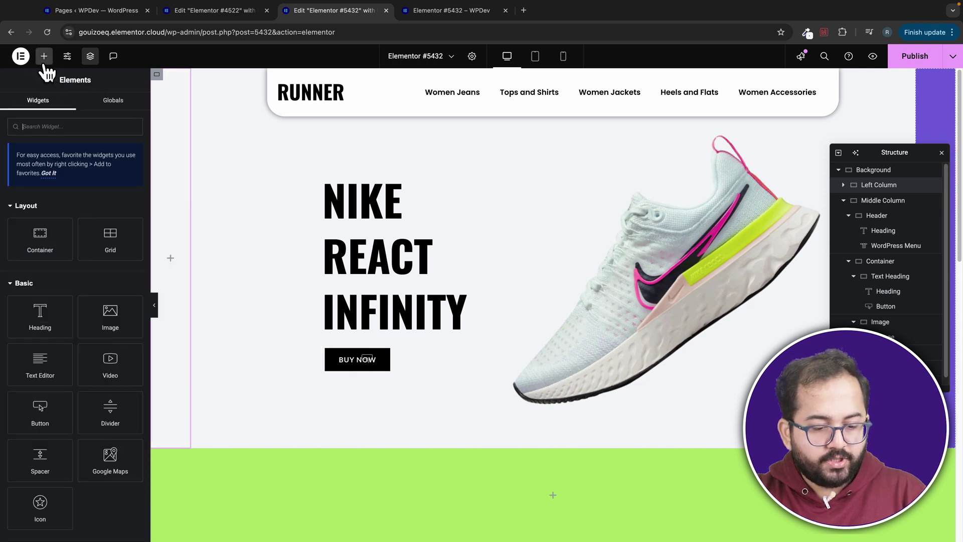
pyautogui.write('social')
pyautogui.moveTo(53, 214); pyautogui.dragTo(180, 264)
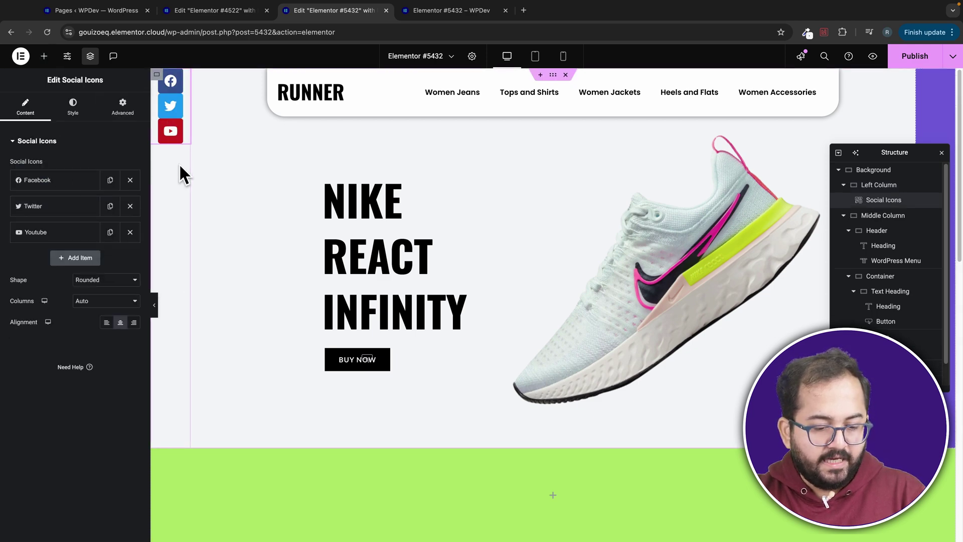
pyautogui.click(157, 76)
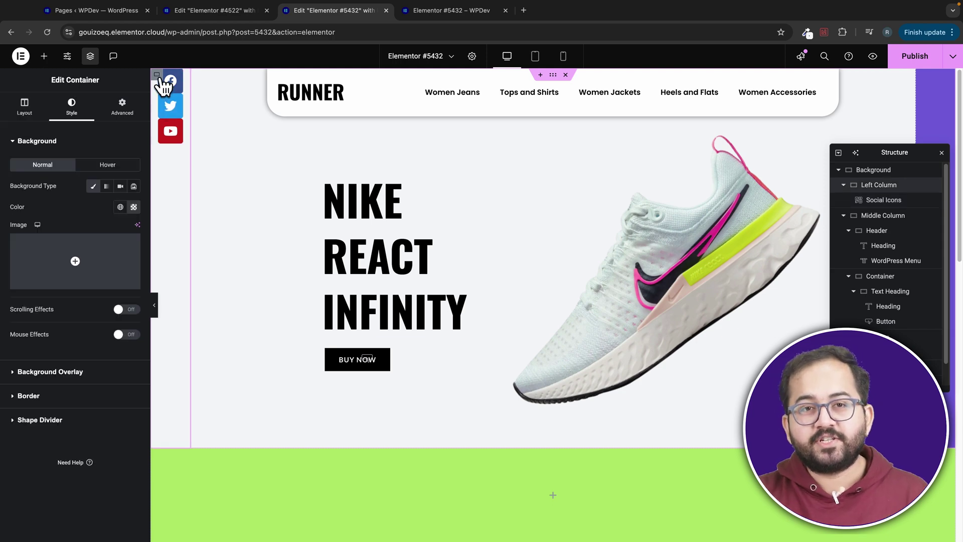
pyautogui.click(35, 113)
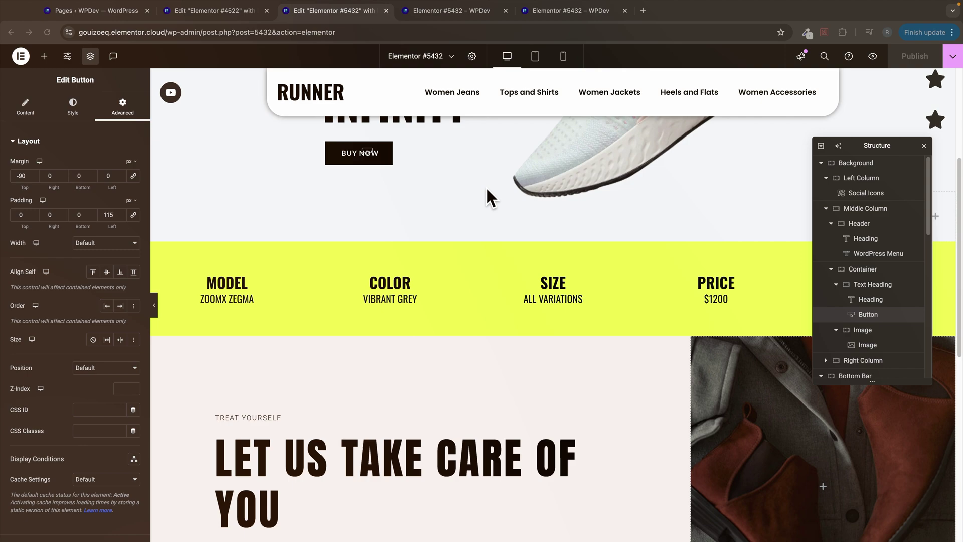
pyautogui.scroll(-3, 487, 190)
pyautogui.scroll(-5, 486, 189)
pyautogui.scroll(10, 486, 189)
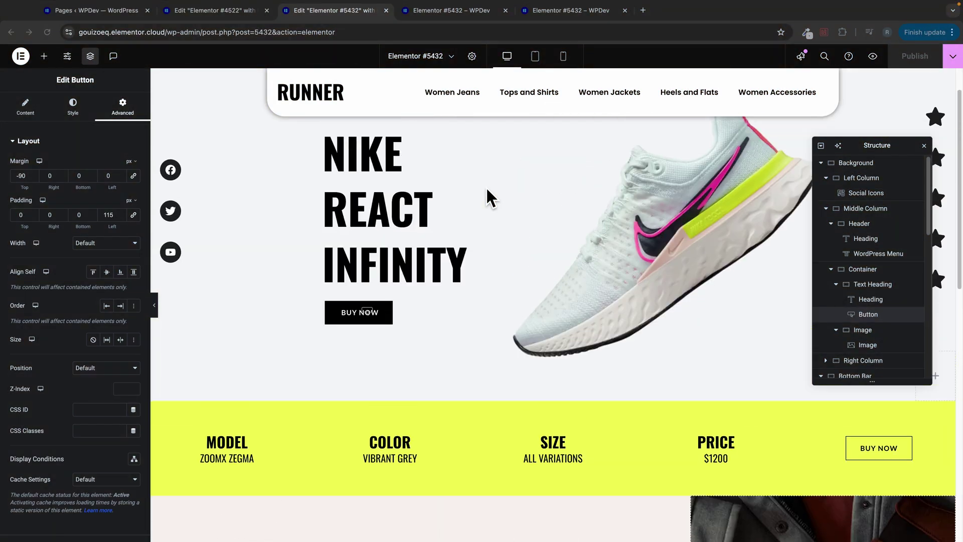
pyautogui.scroll(1, 494, 186)
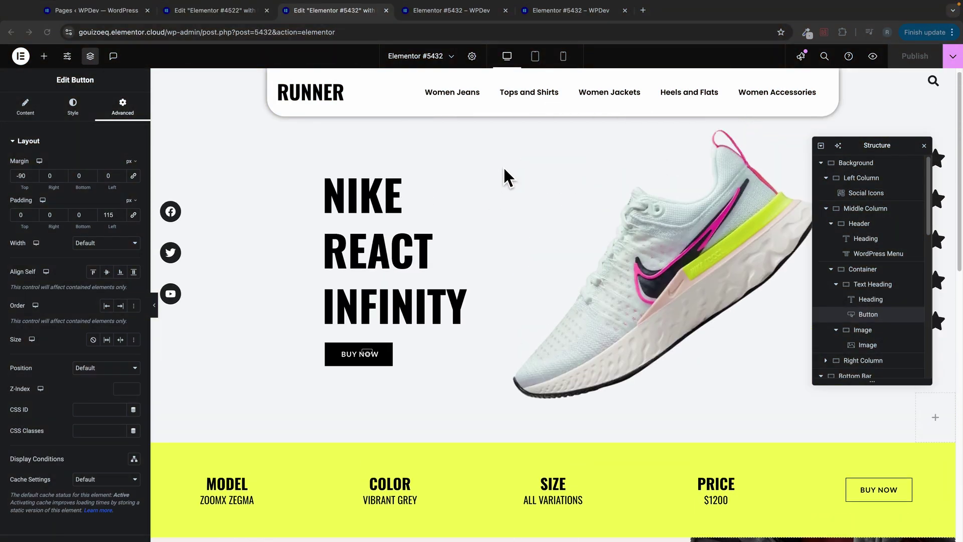
# - Preview the page at tablet width, checking the mobile menu and the heading
pyautogui.click(535, 57)
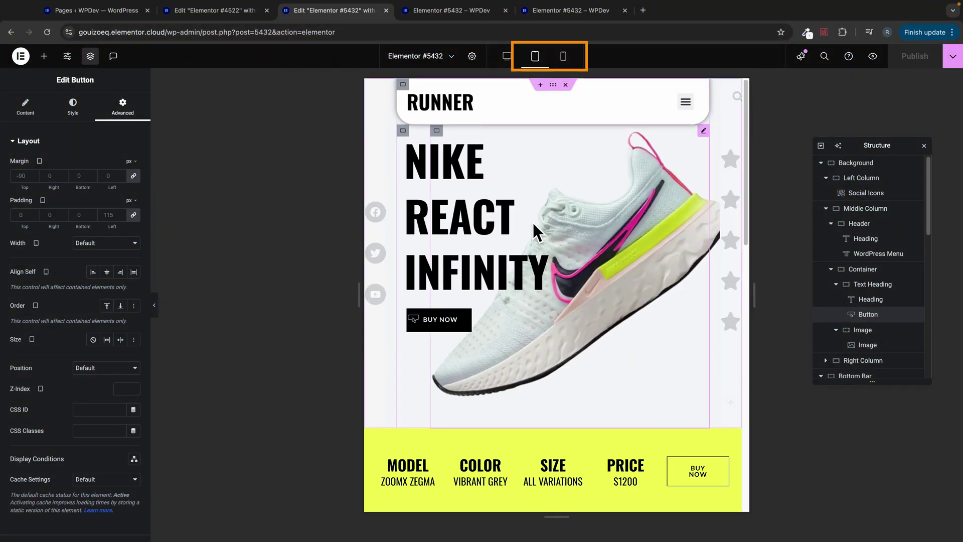
pyautogui.scroll(-10, 534, 217)
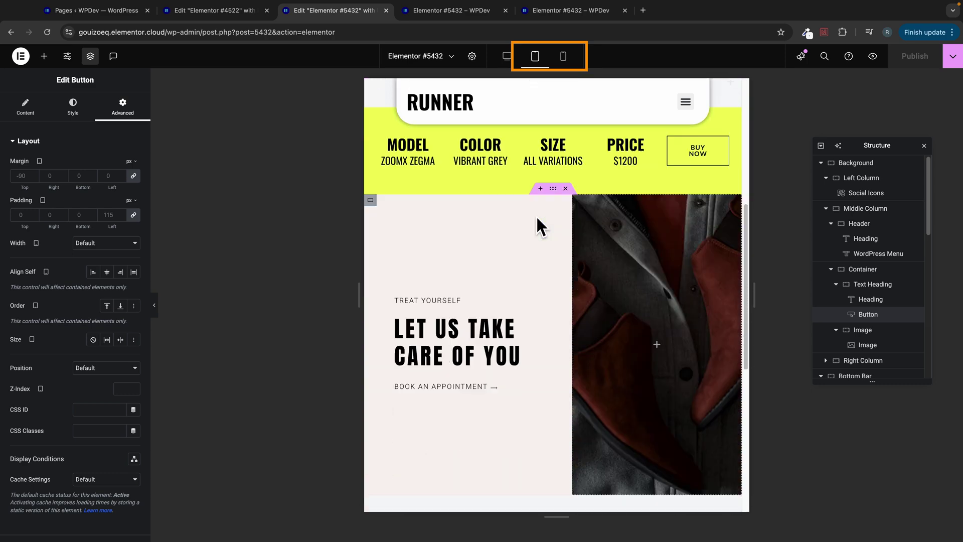
pyautogui.scroll(-4, 535, 215)
pyautogui.scroll(10, 537, 217)
pyautogui.scroll(3, 536, 216)
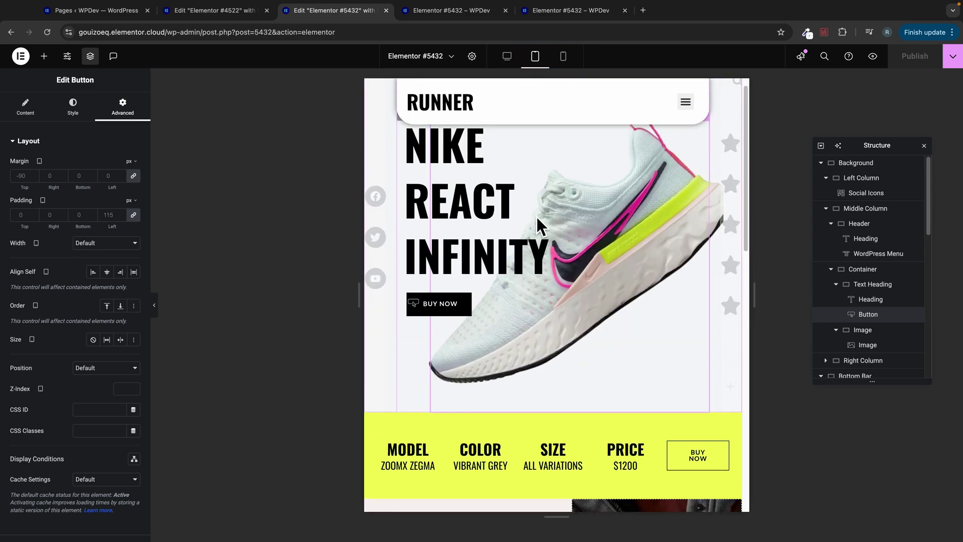
pyautogui.click(685, 103)
pyautogui.click(685, 103)
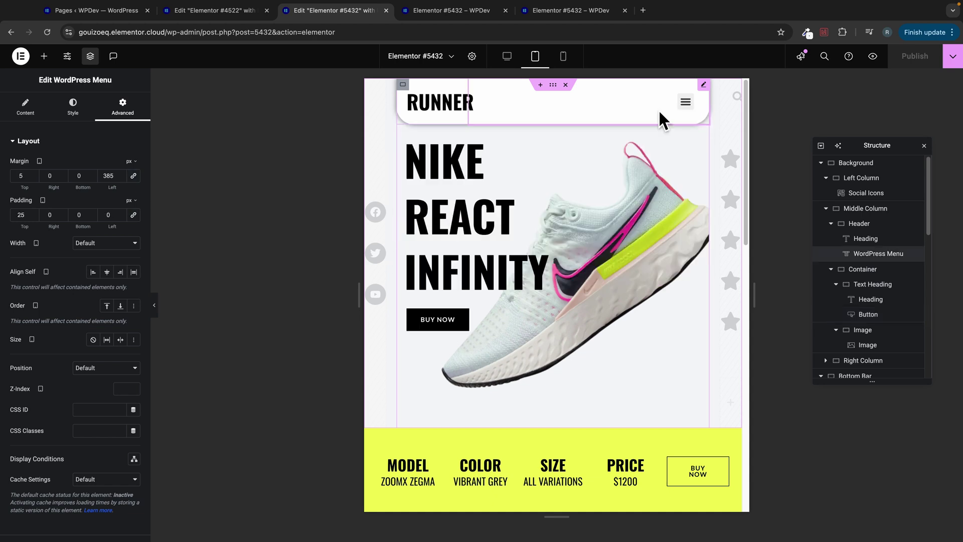
pyautogui.click(380, 139)
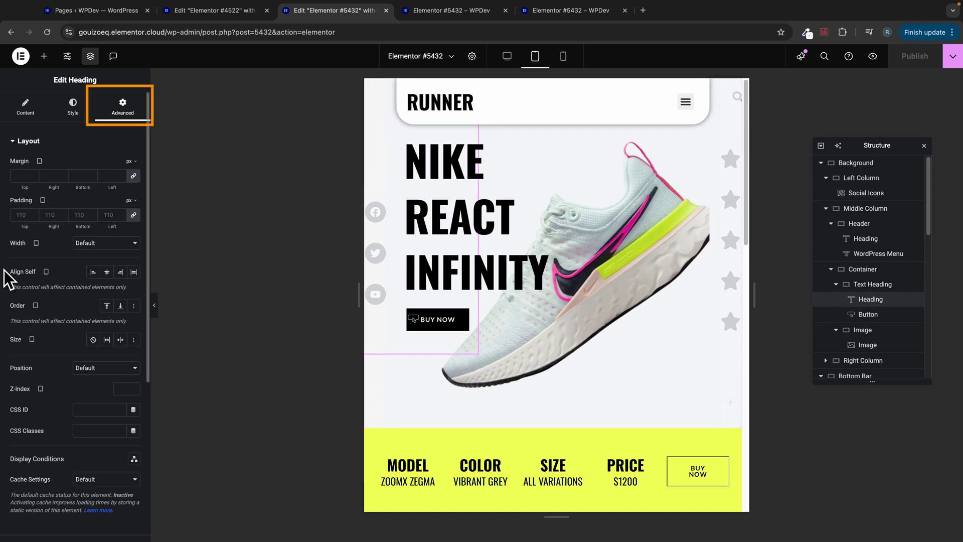
pyautogui.scroll(-3, 46, 347)
pyautogui.scroll(-2, 46, 347)
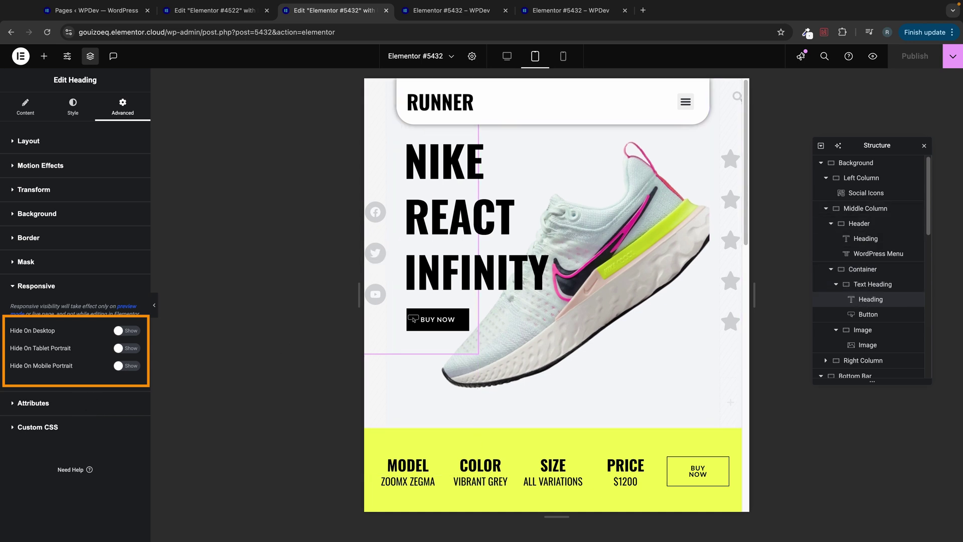
# - Turn on Hide On Tablet Portrait and Hide On Mobile Portrait for the Left Column
pyautogui.click(868, 179)
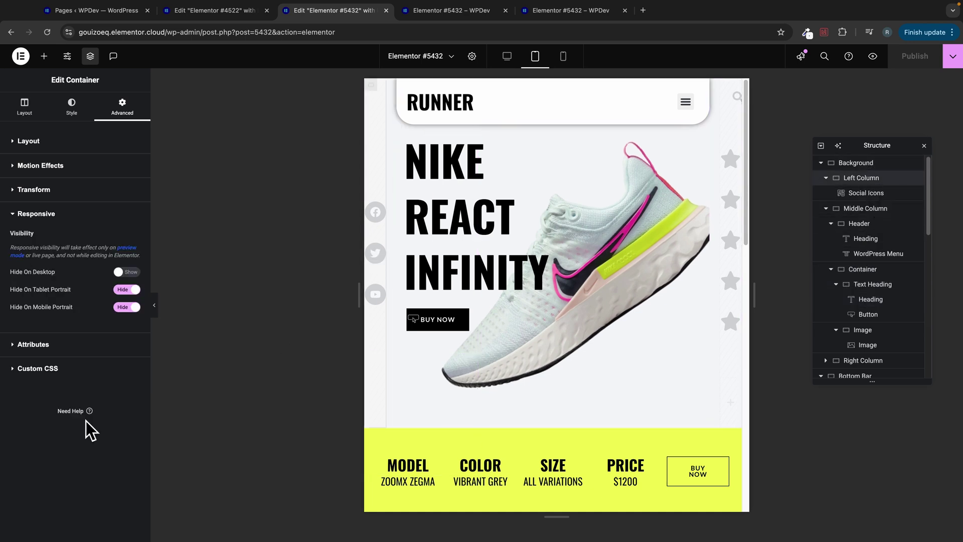
pyautogui.click(128, 290)
pyautogui.click(127, 290)
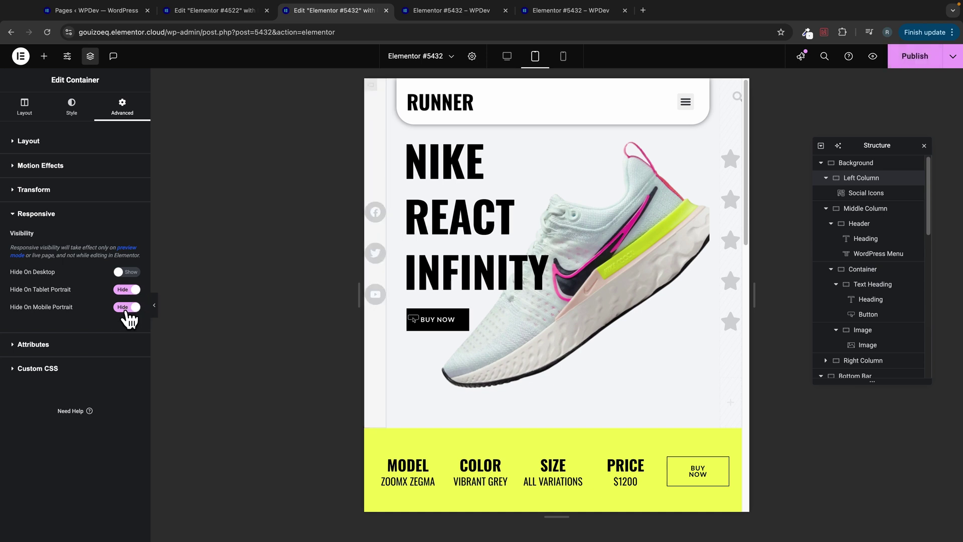
pyautogui.click(127, 290)
pyautogui.click(127, 290)
pyautogui.click(127, 308)
pyautogui.click(131, 305)
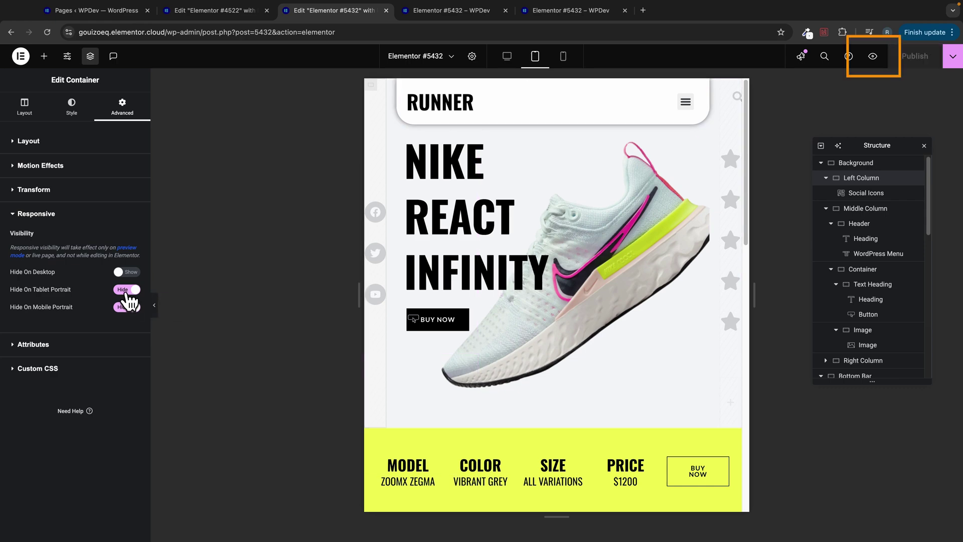
# - Keep the Left Column hidden on tablet, then view the page preview in a narrower window
pyautogui.click(128, 290)
pyautogui.click(127, 290)
pyautogui.hotkey('ctrl', 'Tab')
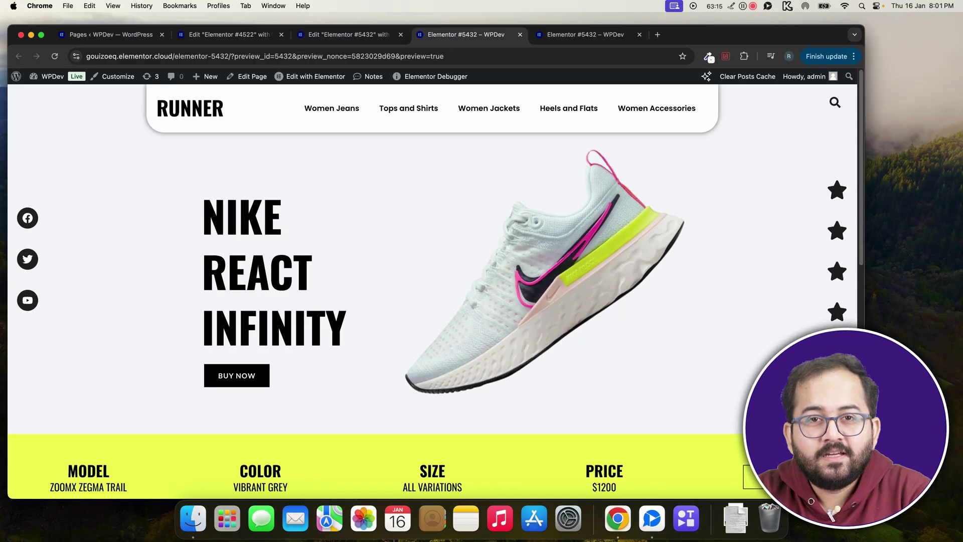
pyautogui.moveTo(864, 498); pyautogui.dragTo(958, 472)
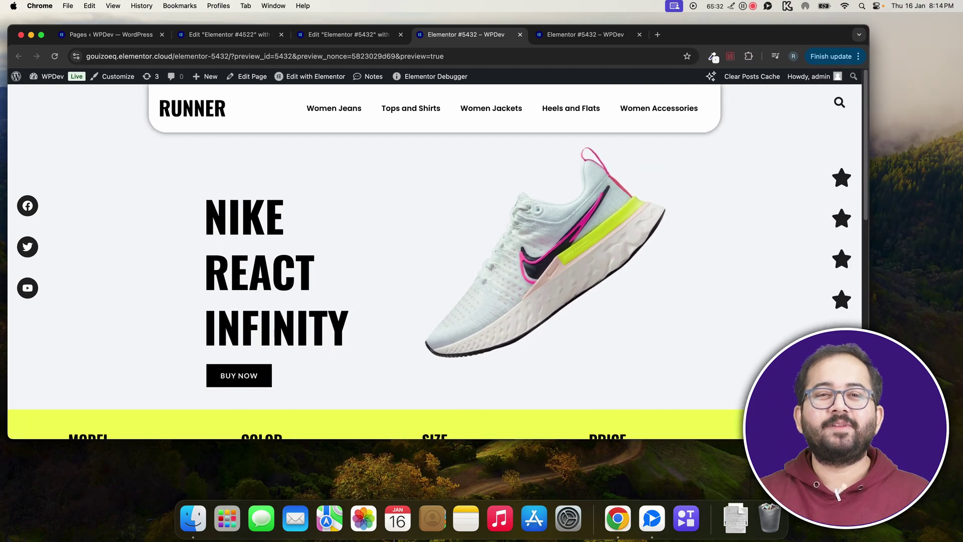